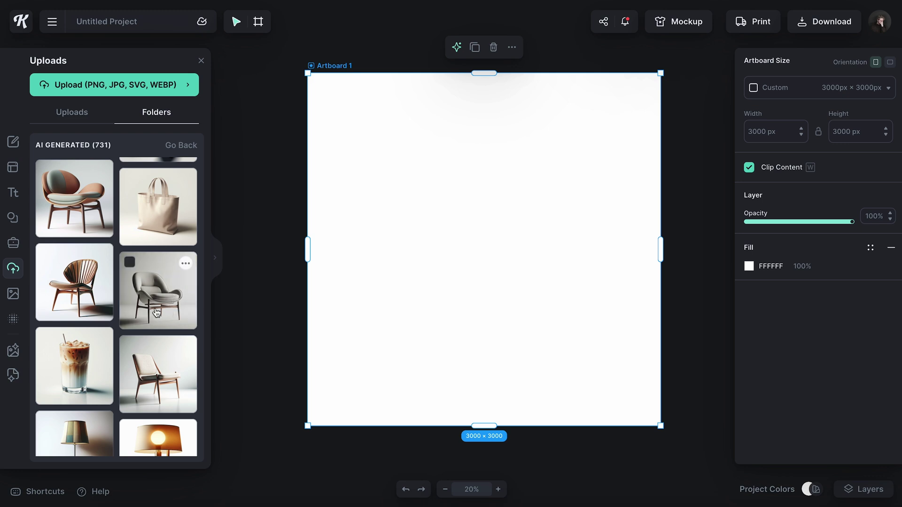
Step: Add the wooden fan-back chair image to the artboard, centre it in both directions, and remove its background with AI
left_click(80, 286)
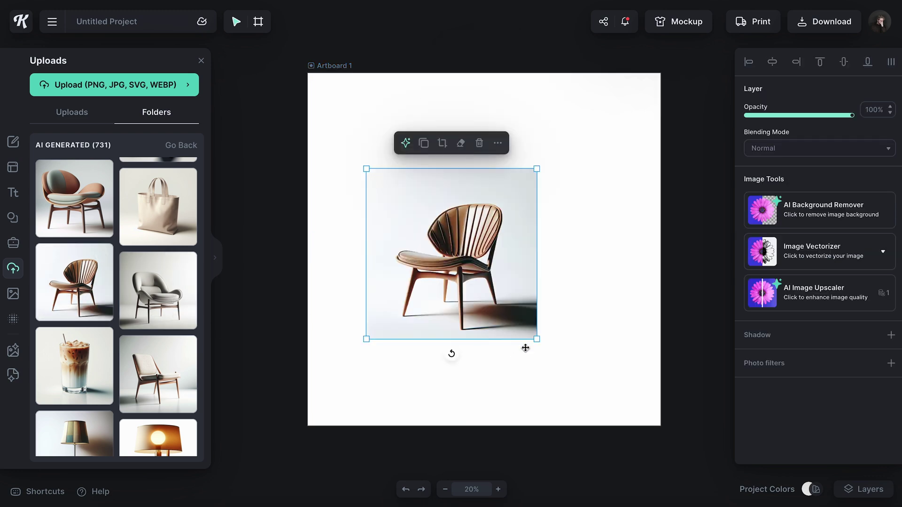
left_click(774, 64)
left_click(844, 63)
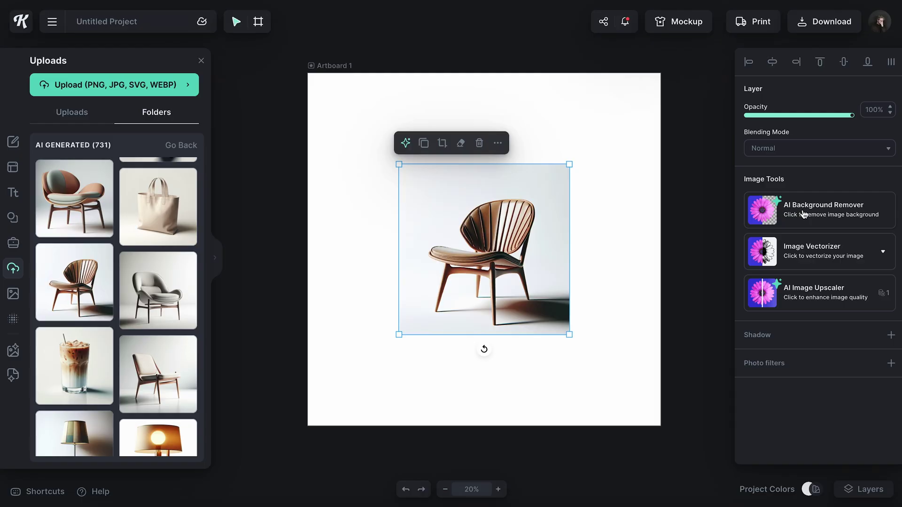
left_click(802, 215)
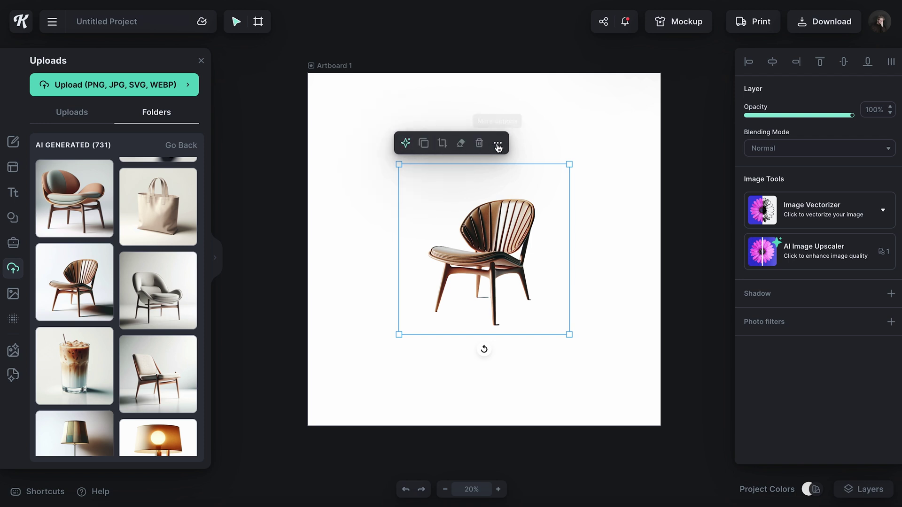
left_click(590, 136)
left_click(515, 216)
key("e")
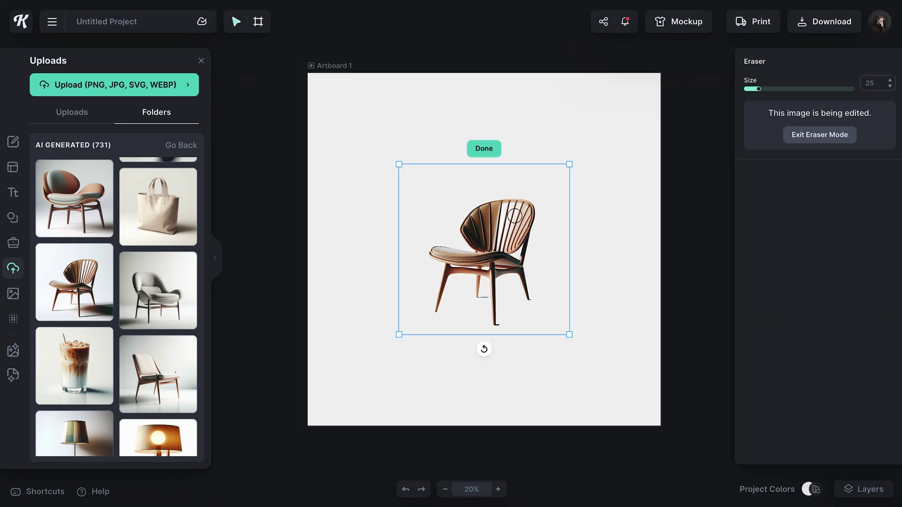
left_click(488, 151)
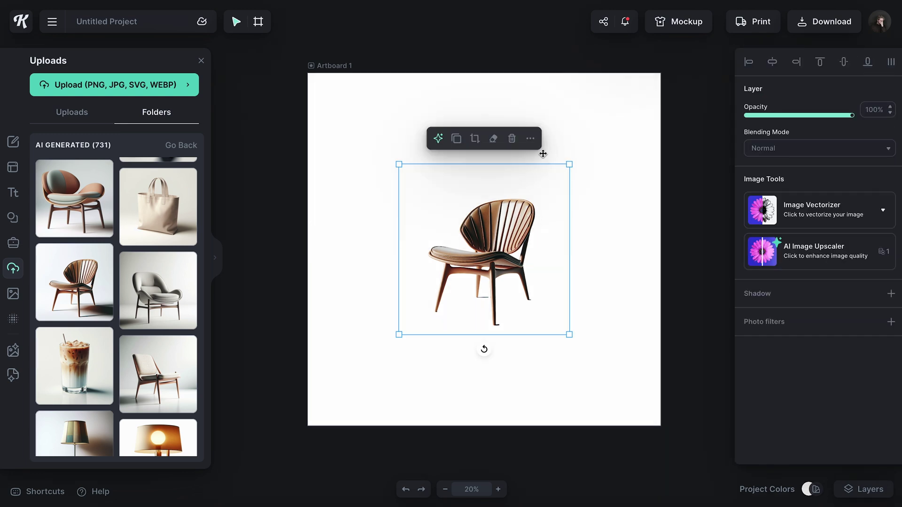
Step: Erase the leftover dark shadow beside the foot of the chair's front leg
left_click(494, 137)
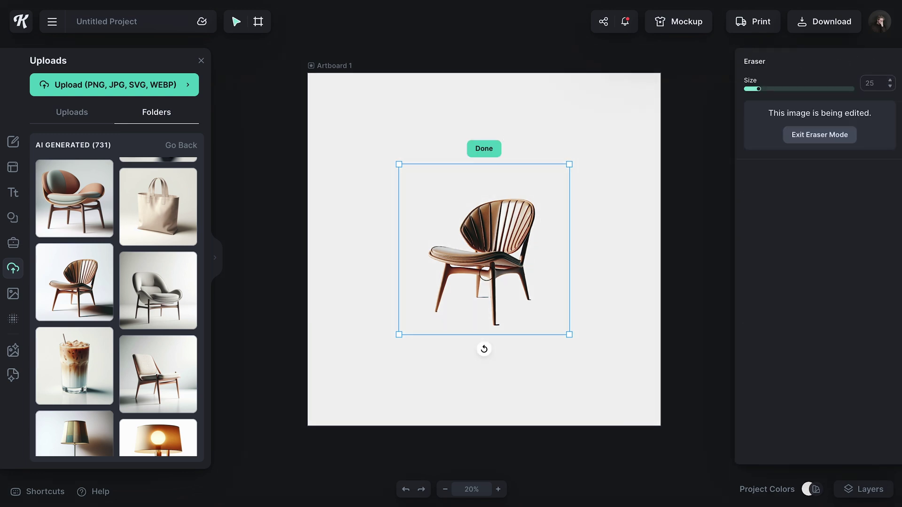
key("e")
key("e")
scroll(477, 296, "up", 10)
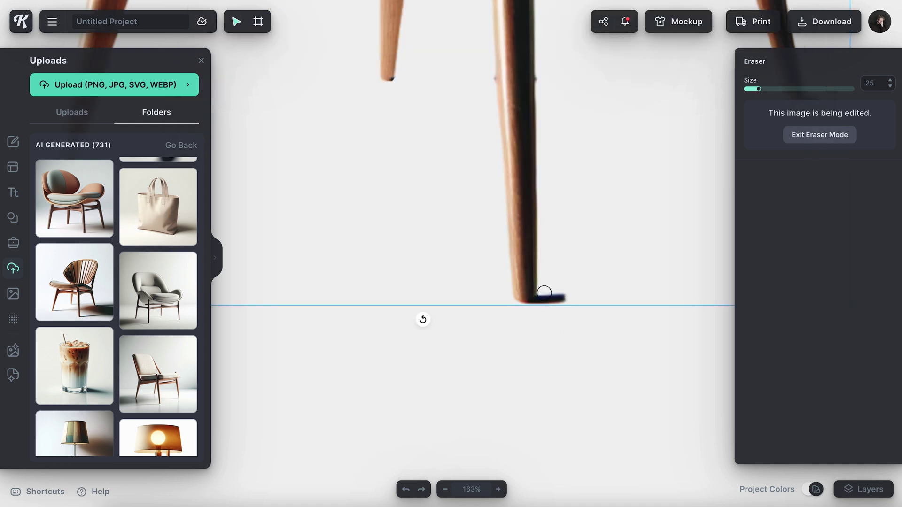
mouse_move(544, 294)
left_mouse_down()
mouse_move(530, 312)
mouse_move(570, 295)
mouse_move(551, 296)
left_mouse_up()
Step: Try larger eraser sizes of 41 and 193 near the foot of the chair's right rear leg
scroll(528, 291, "right", 7)
scroll(477, 170, "up", 6)
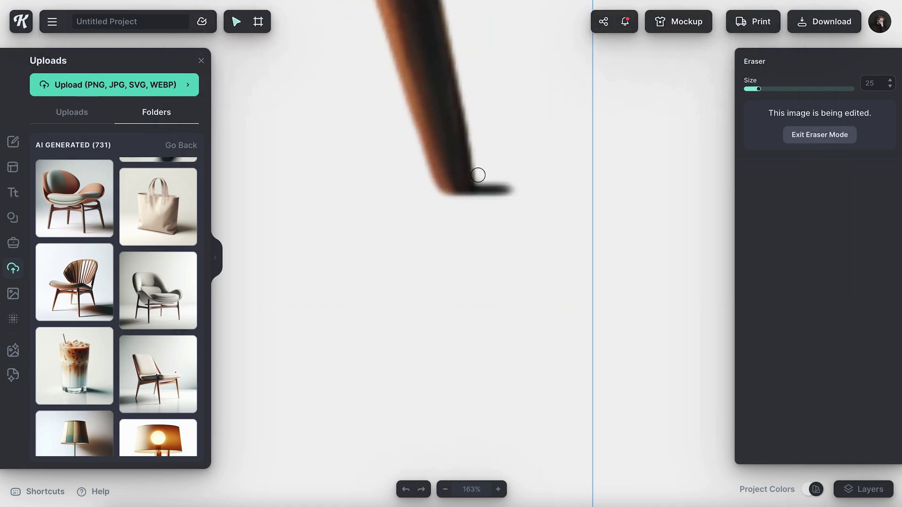
key("bracketright")
key("bracketright")
key("bracketright")
key("bracketright")
key("bracketright")
key("bracketright")
key("bracketright")
key("bracketright")
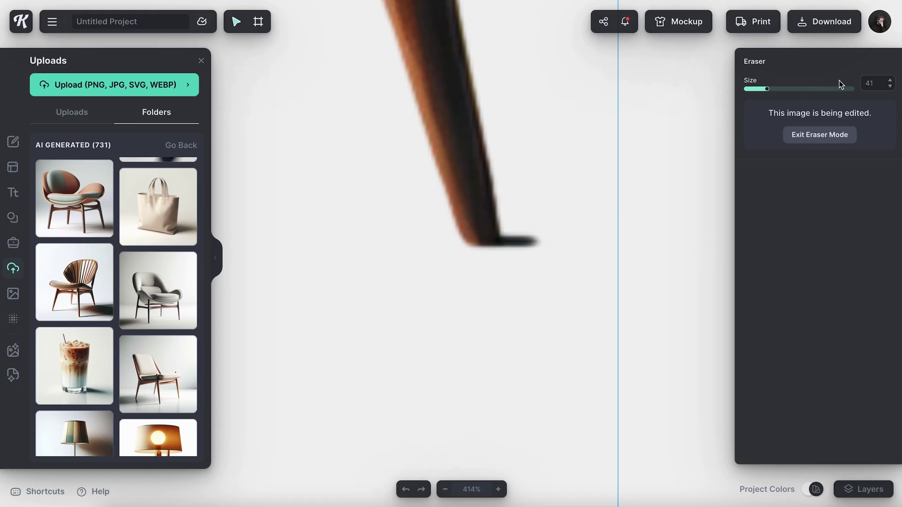
left_click_drag(769, 89, 848, 89)
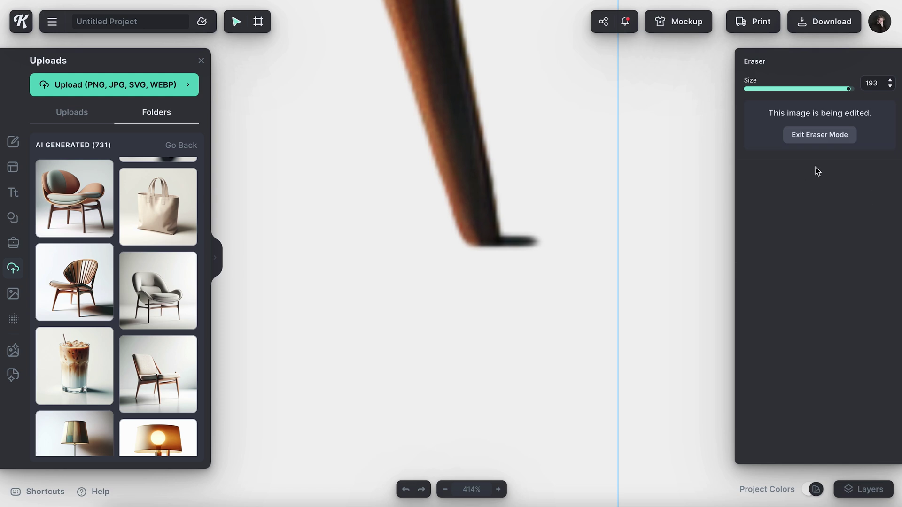
Step: Set the eraser size to 26, erase the shadow remnant beside the right rear leg's foot, and exit eraser mode
left_click_drag(771, 89, 758, 89)
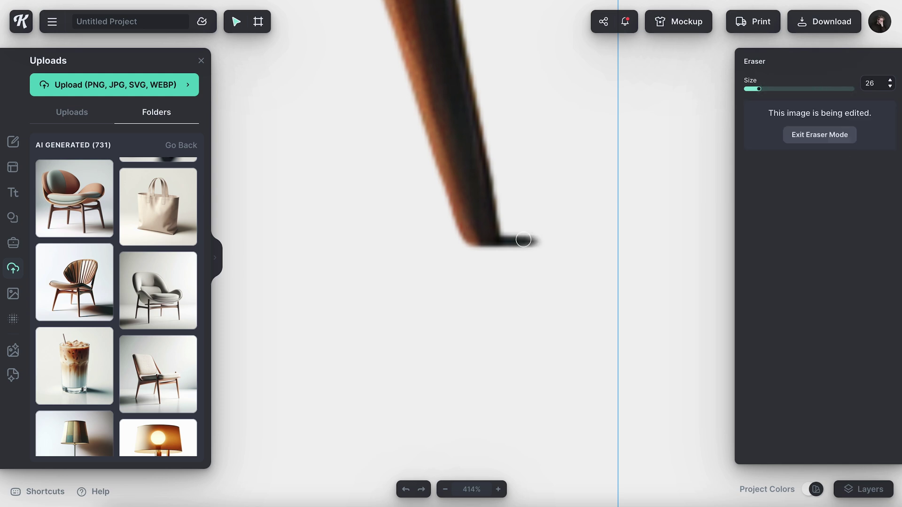
mouse_move(508, 232)
left_mouse_down()
mouse_move(528, 226)
mouse_move(529, 249)
mouse_move(539, 230)
mouse_move(536, 237)
left_mouse_up()
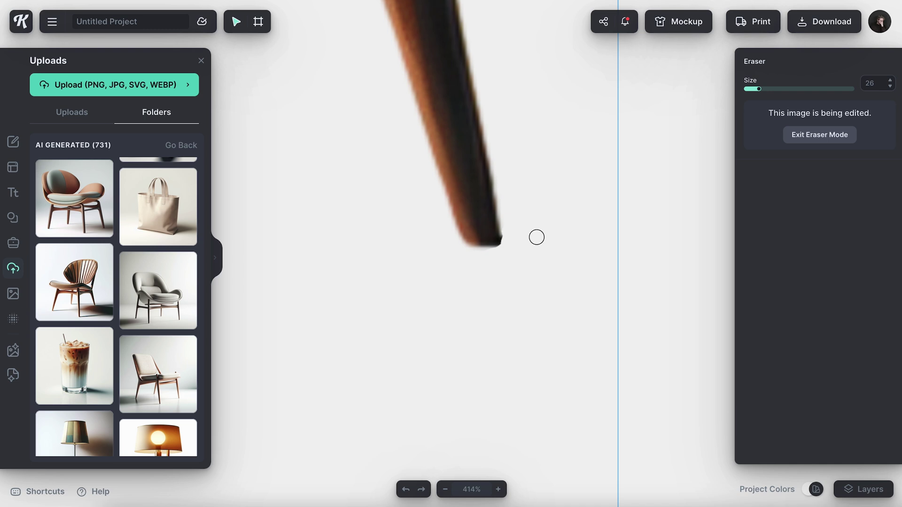
scroll(536, 237, "down", 5)
scroll(526, 225, "left", 5)
scroll(476, 173, "up", 5)
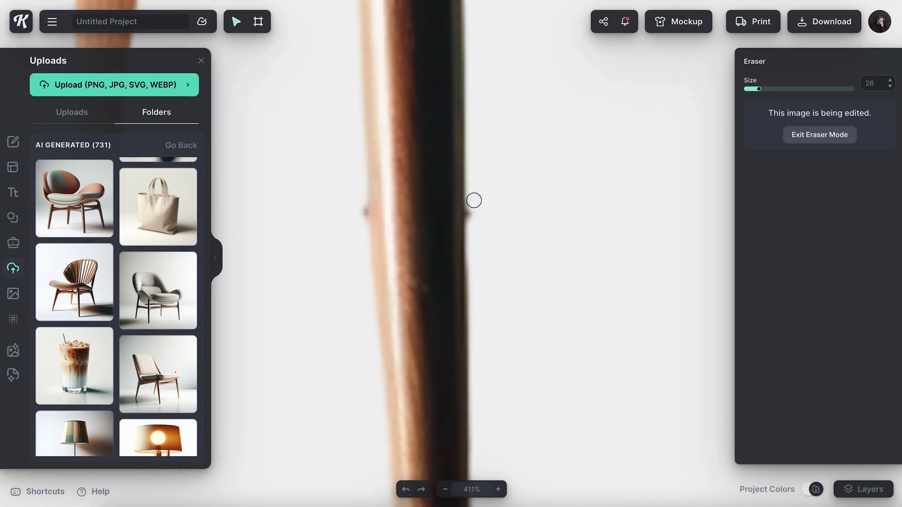
scroll(512, 204, "down", 5)
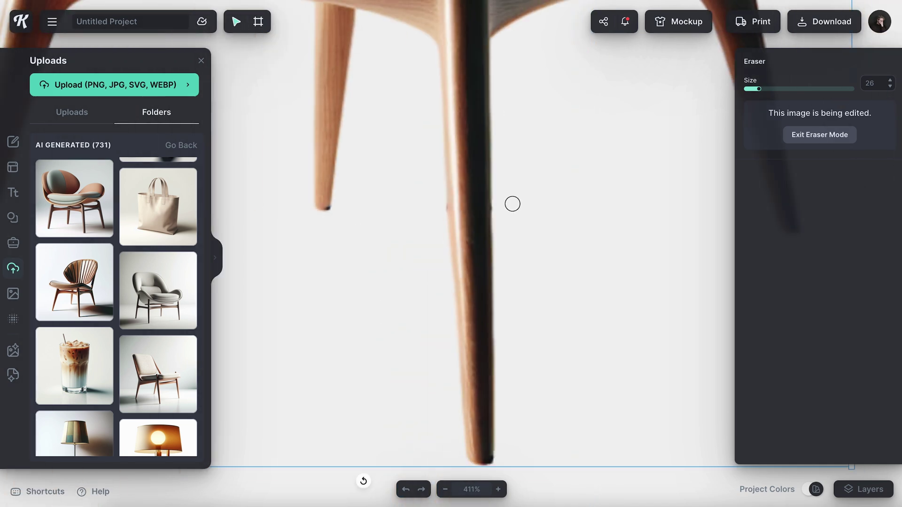
key("Escape")
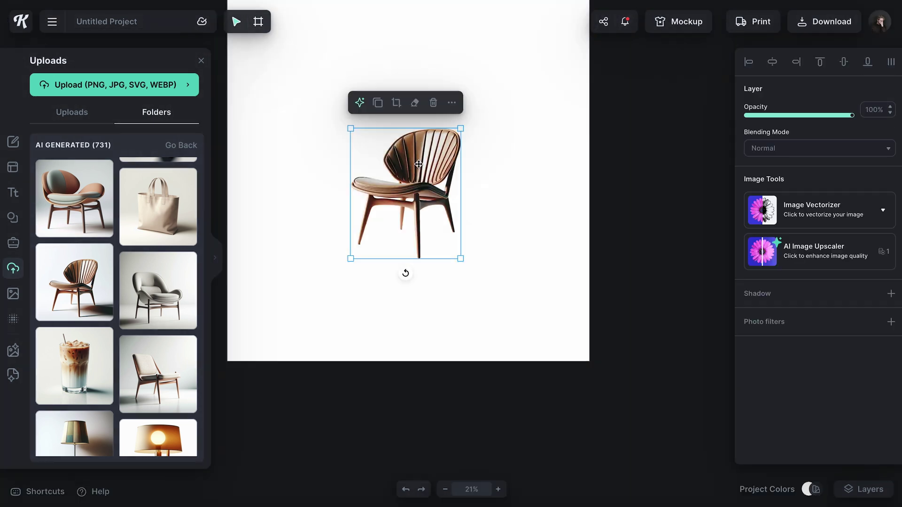
Step: Move the chair off the artboard and erase the white patch between its backrest and seat with eraser size 14
left_click_drag(419, 163, 670, 155)
scroll(671, 154, "up", 10)
scroll(570, 183, "up", 2)
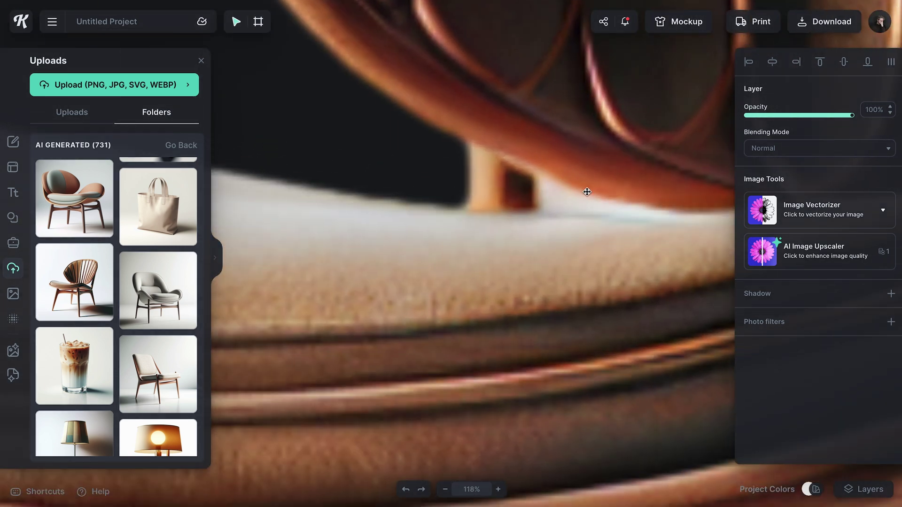
scroll(586, 193, "up", 4)
scroll(576, 197, "right", 2)
key("e")
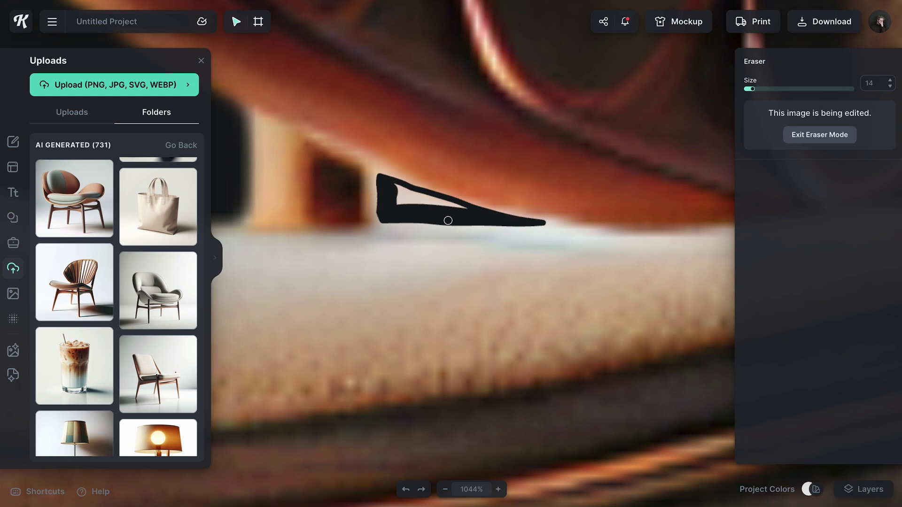
left_click_drag(465, 209, 417, 196)
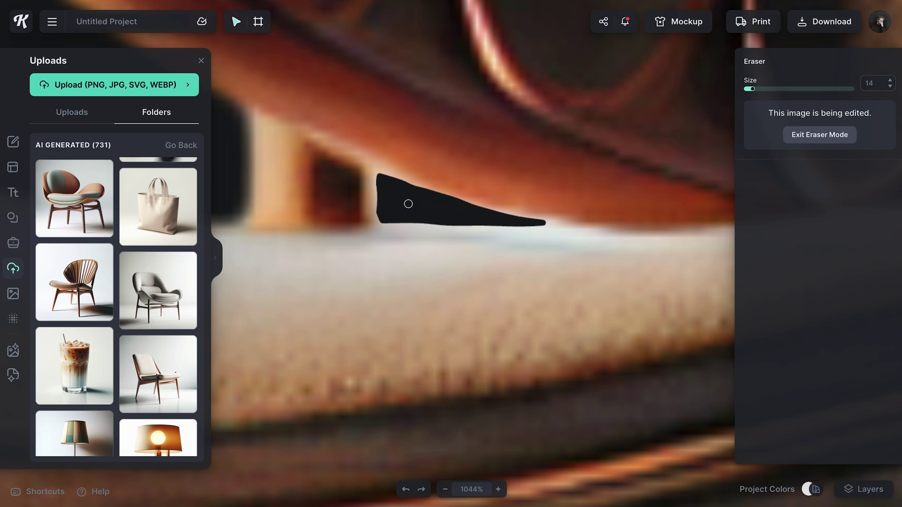
scroll(408, 204, "down", 15)
scroll(425, 166, "up", 3)
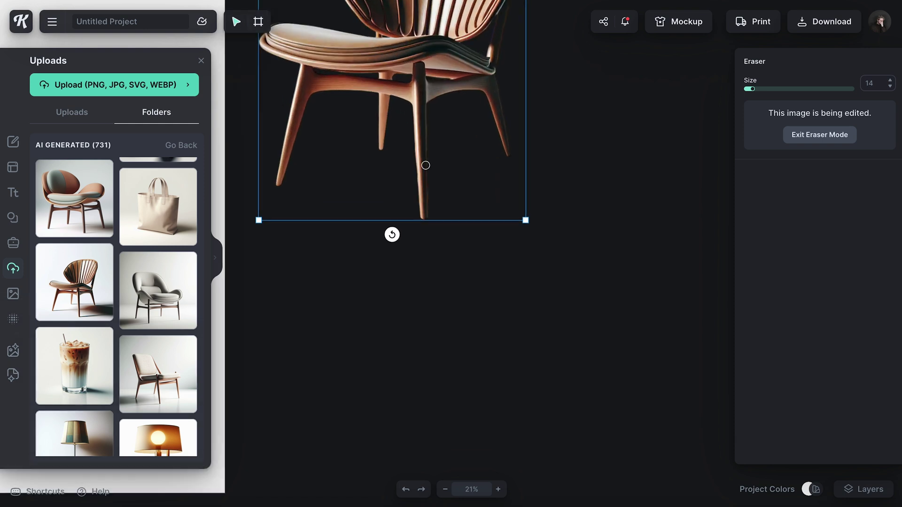
Step: Bring the chair back onto the artboard, enlarge it, and centre it horizontally and vertically
scroll(426, 165, "left", 2)
scroll(426, 166, "down", 4)
scroll(425, 165, "left", 2)
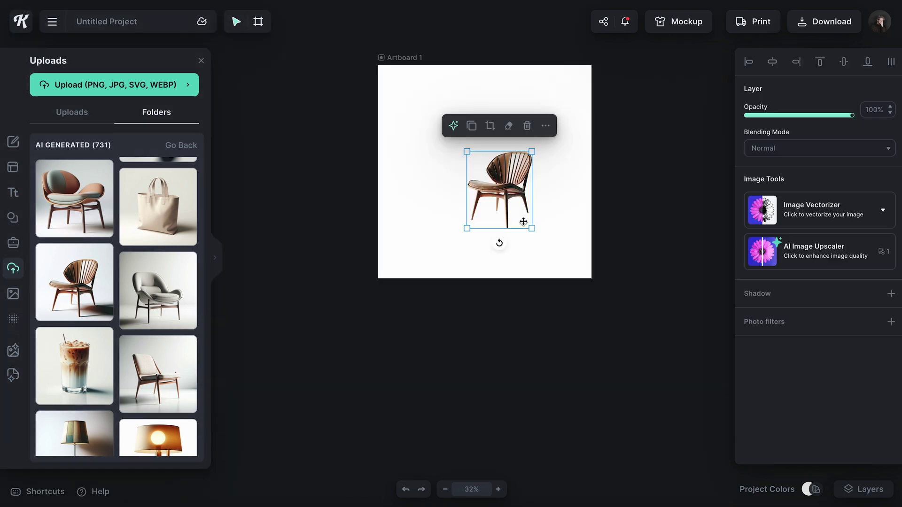
left_click_drag(532, 231, 552, 253)
left_click(772, 62)
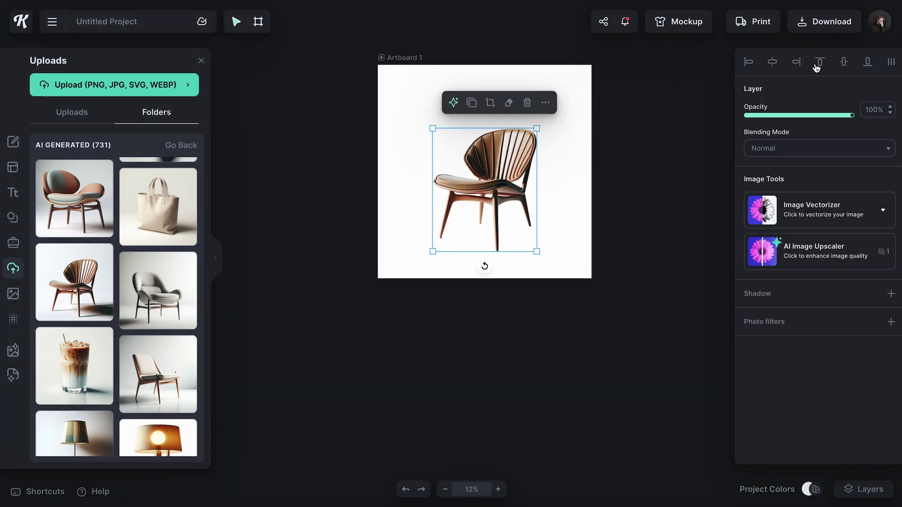
left_click(844, 63)
scroll(496, 163, "up", 5)
scroll(496, 163, "down", 3)
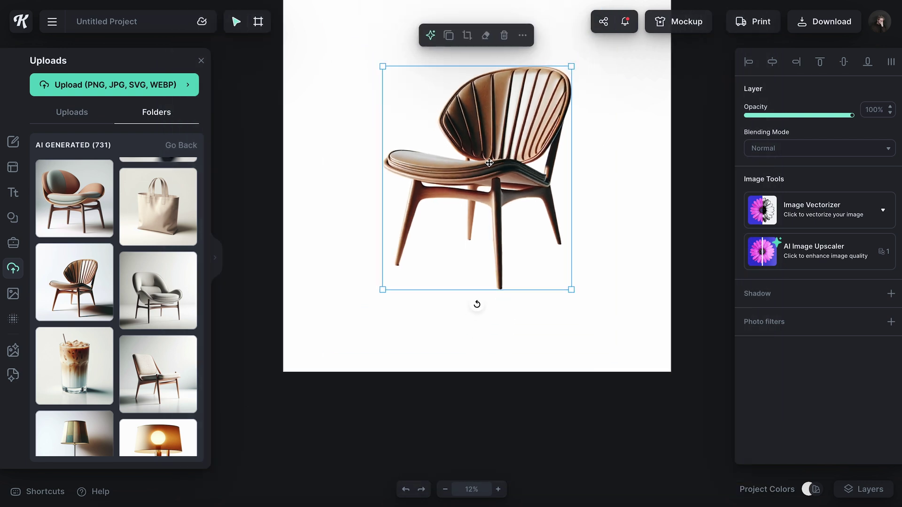
Step: Change the artboard's fill from white to a dark bluish grey
left_click(596, 165)
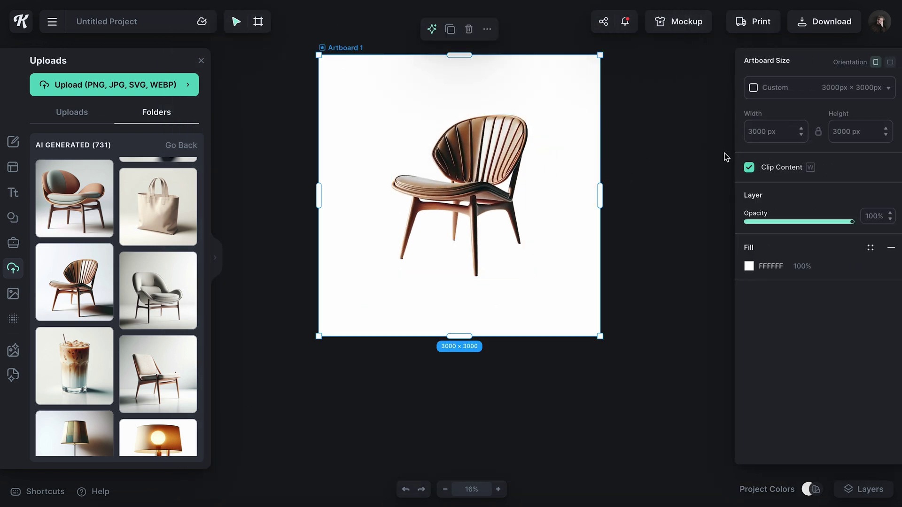
left_click(748, 266)
left_click_drag(695, 315, 687, 308)
left_click(676, 401)
left_click_drag(627, 359, 609, 366)
Step: Scale the chair down slightly around its centre and deselect it
left_click(498, 225)
left_click_drag(527, 277, 520, 268)
left_click(632, 130)
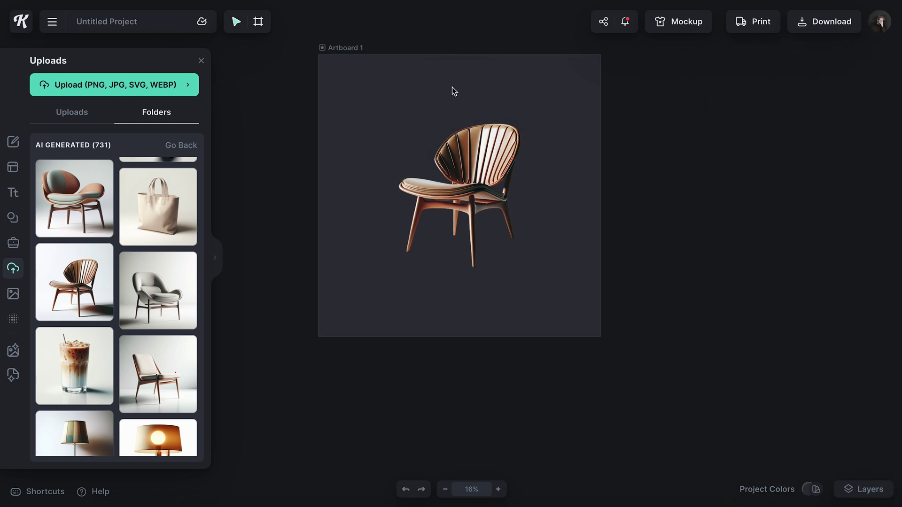
Step: Add a text layer, enlarge it to size 730, and set its wording to "Have A"
key("t")
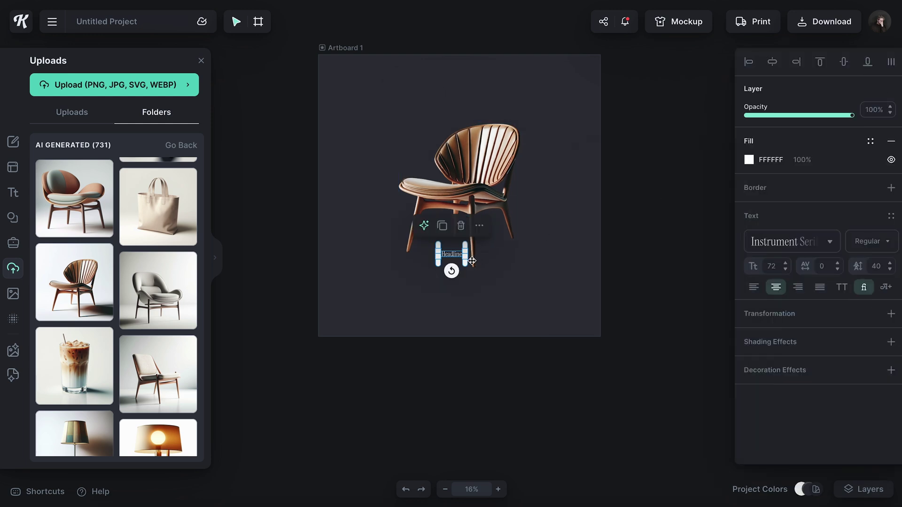
left_click_drag(469, 261, 588, 306)
double_click(516, 256)
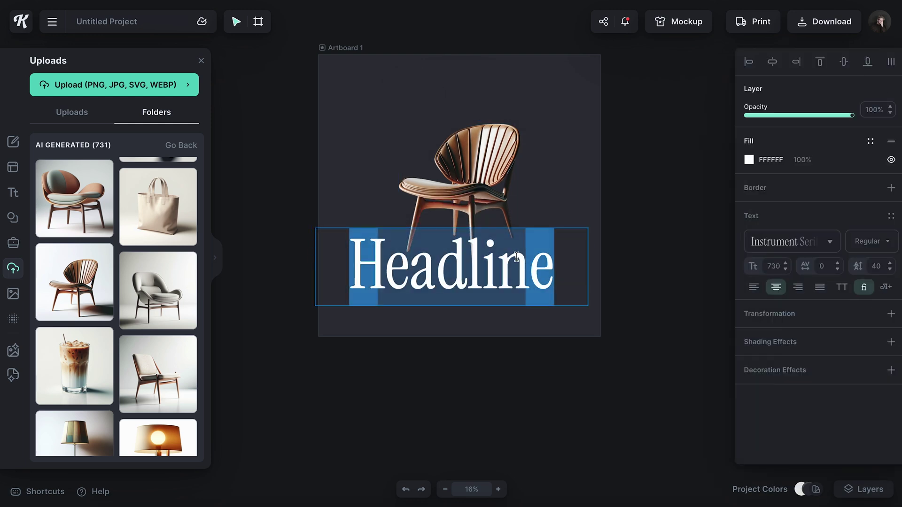
type("Have A")
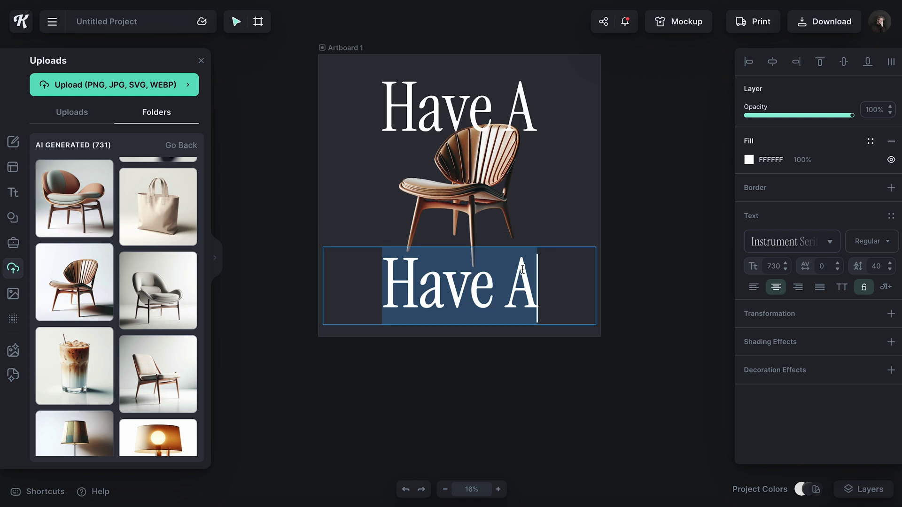
Step: Bring the chair to the front of the headline texts and enlarge it slightly
right_click(491, 183)
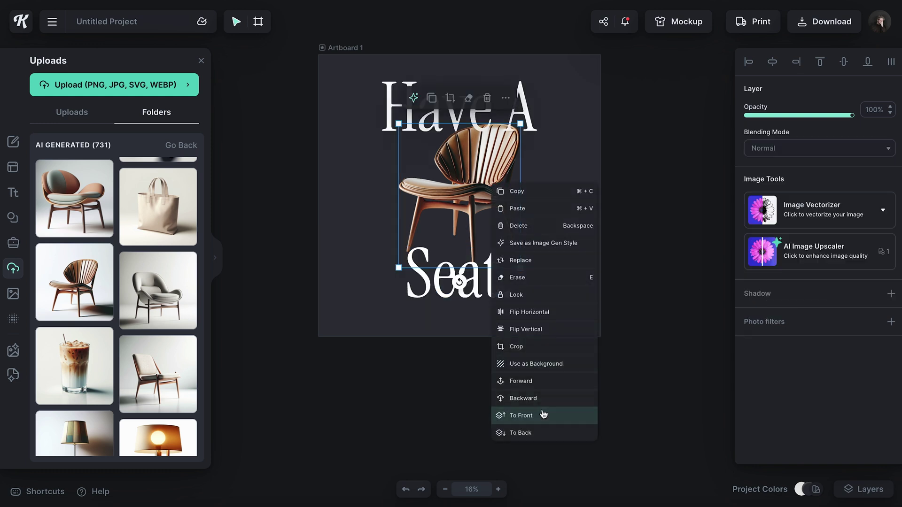
left_click(543, 414)
left_click_drag(518, 263, 534, 273)
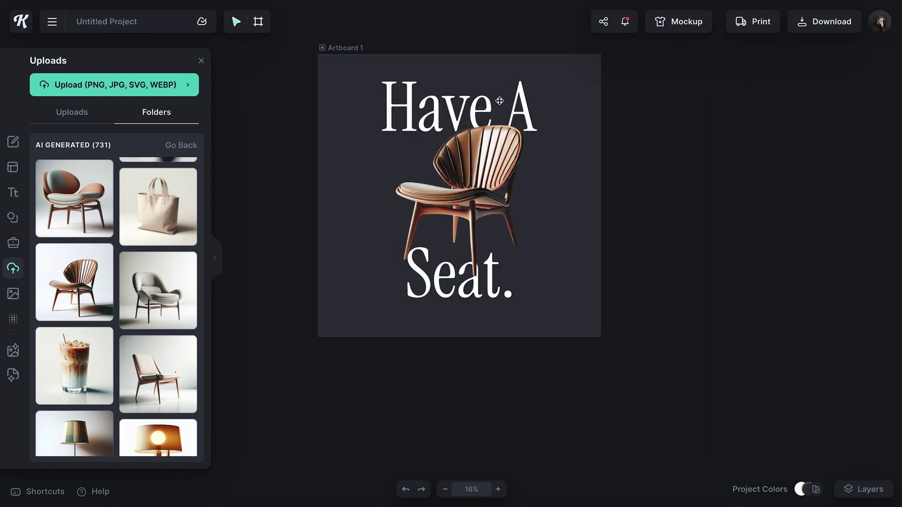
Step: Select the "Have A" and "Seat." texts together and nudge them down slightly
left_click(514, 100)
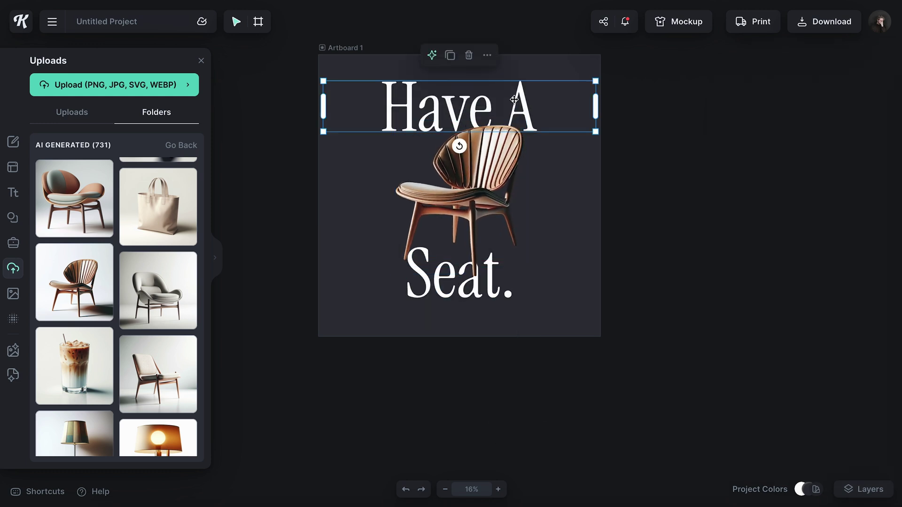
left_click(487, 271, "shift")
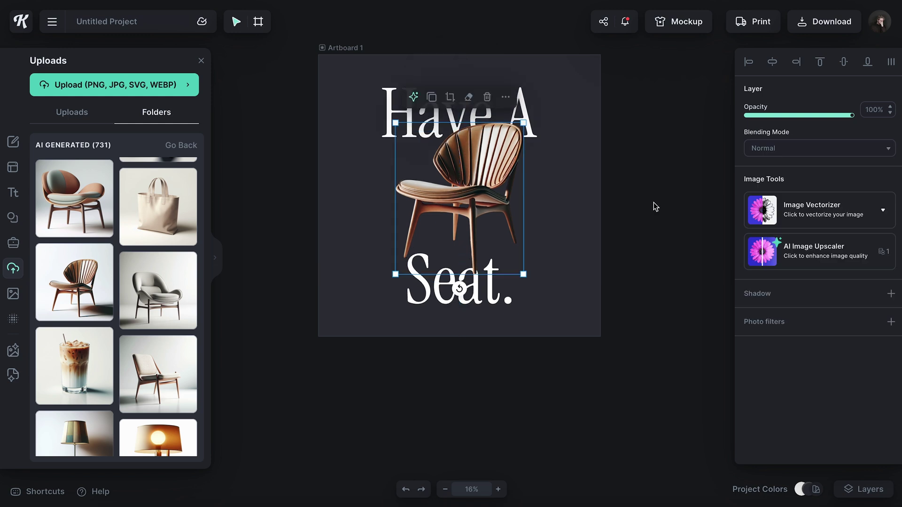
left_click(652, 206)
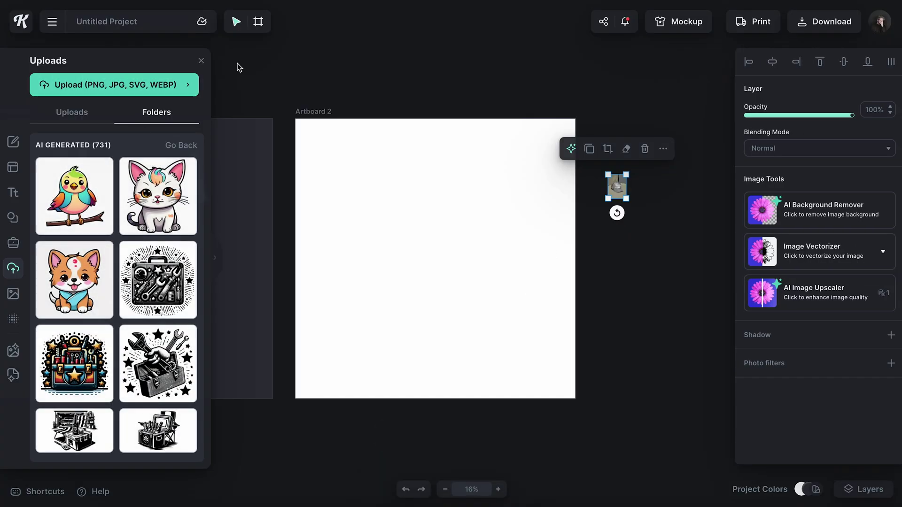
Step: Enlarge the grey cap photo to cover Artboard 2 and remove its background with AI
left_click(201, 61)
left_click_drag(626, 201, 766, 387)
left_click_drag(674, 219, 503, 280)
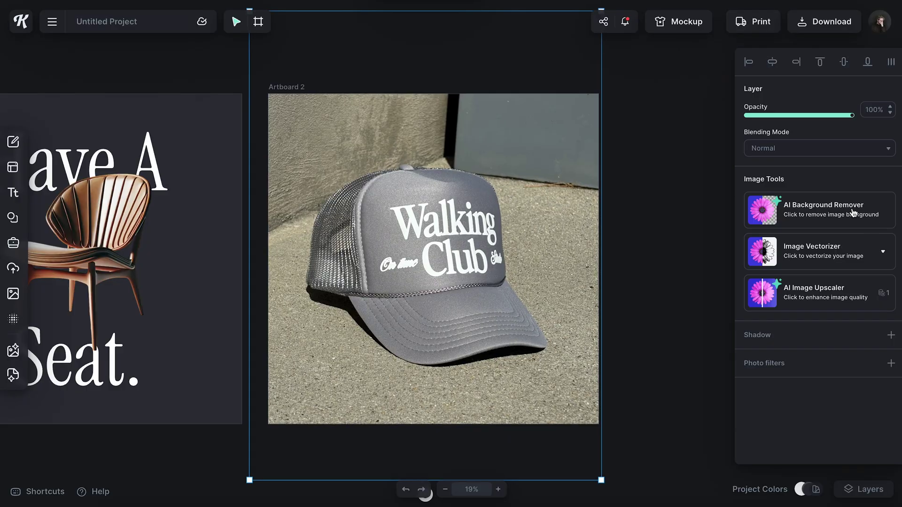
left_click(854, 213)
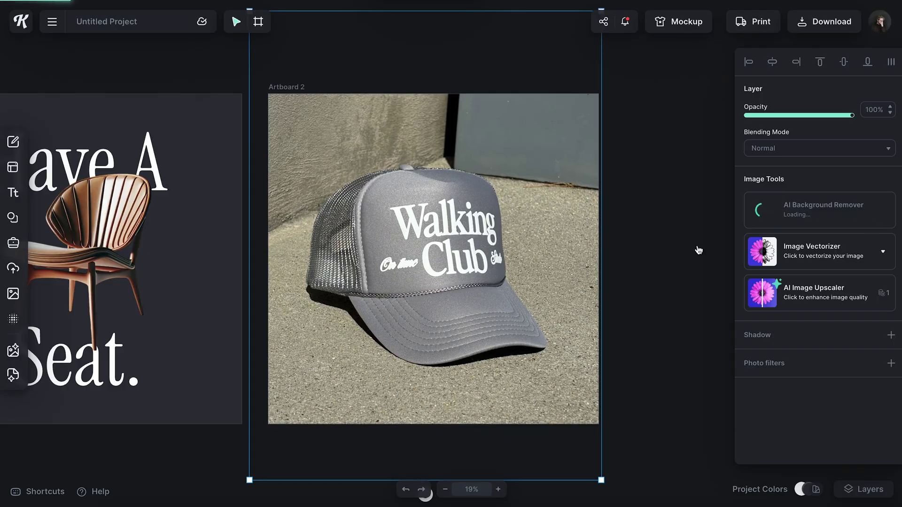
scroll(579, 265, "down", 1)
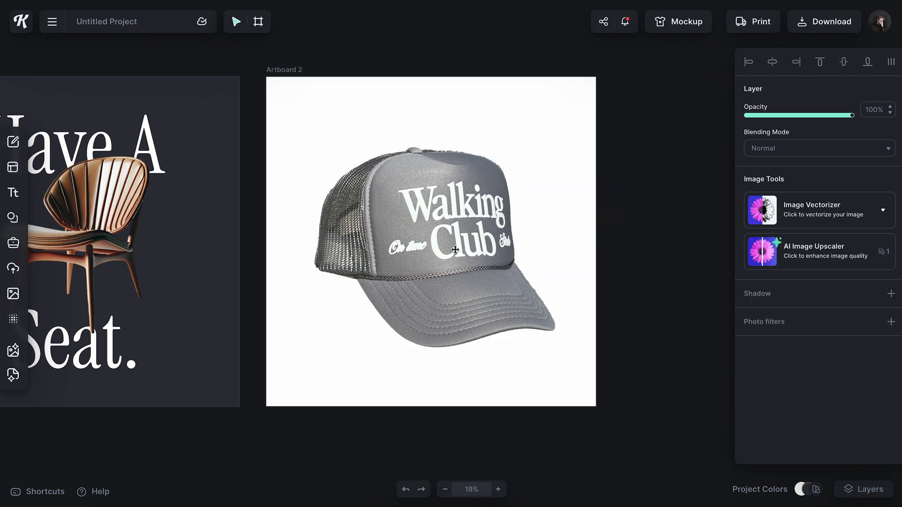
Step: Inspect the cap cutout's outline up close and open the cap image in eraser mode
scroll(455, 137, "up", 6)
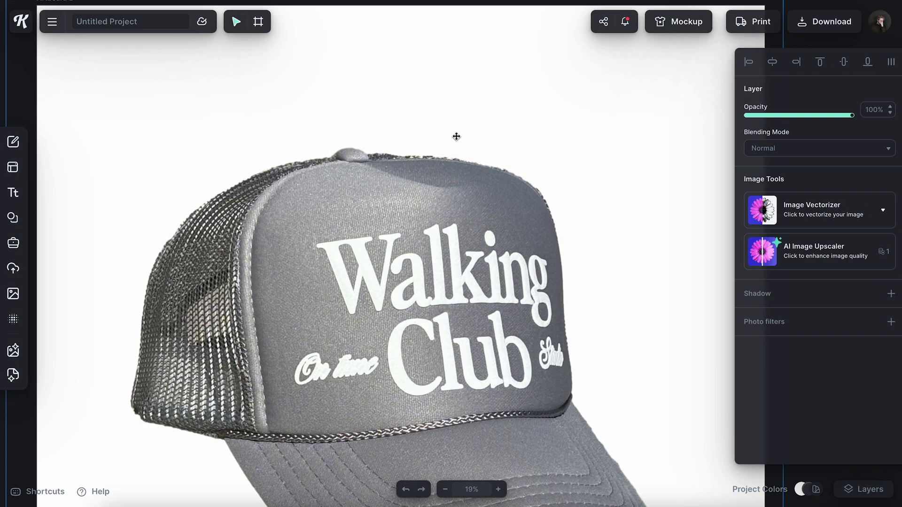
scroll(557, 208, "down", 5)
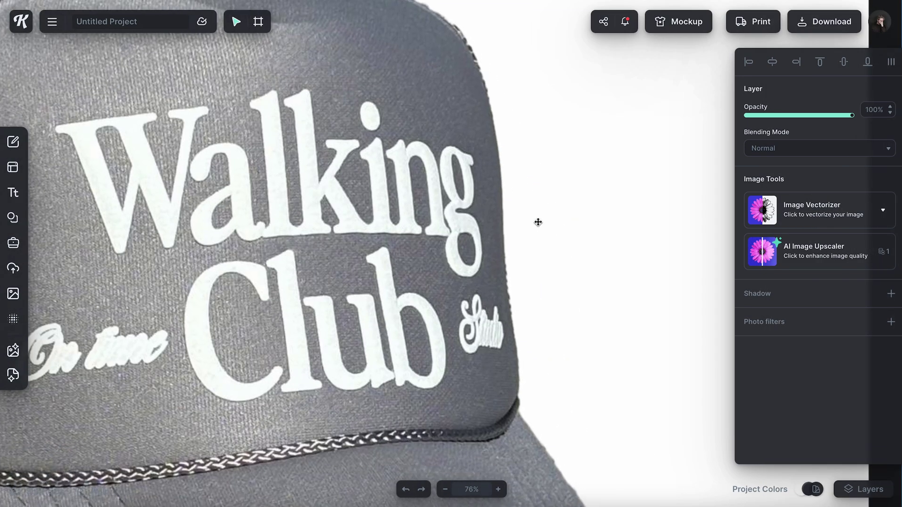
scroll(516, 291, "down", 10)
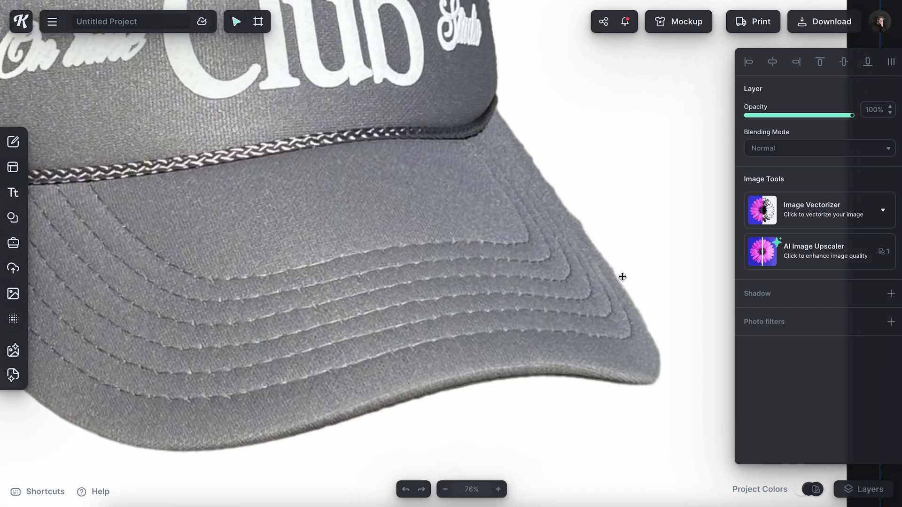
scroll(623, 276, "right", 3)
key("e")
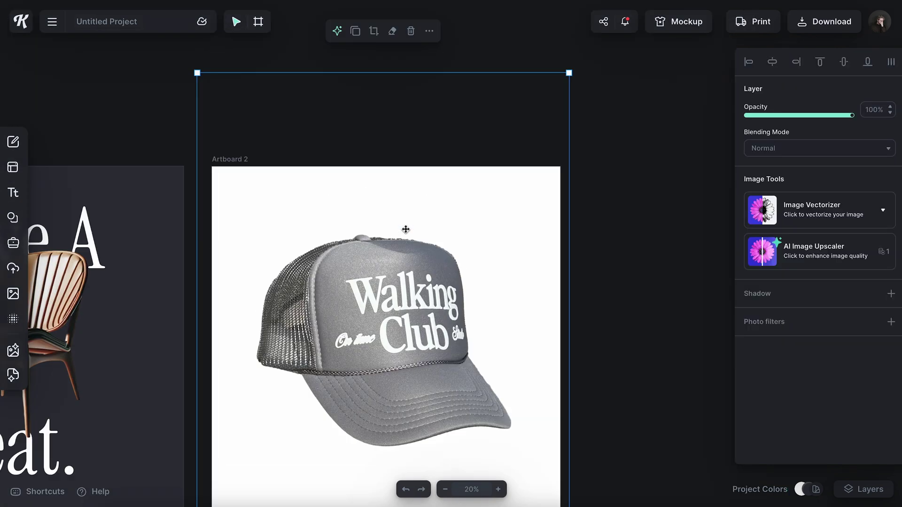
scroll(404, 231, "up", 2)
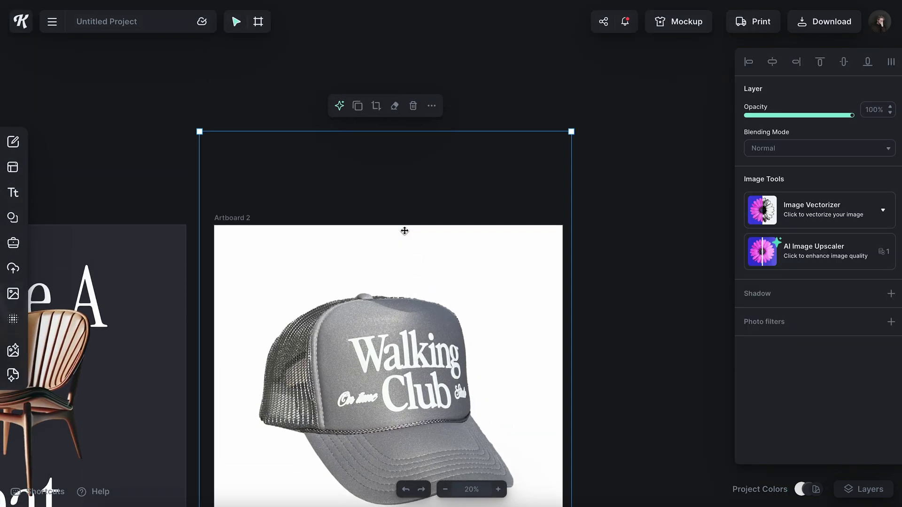
left_click(395, 107)
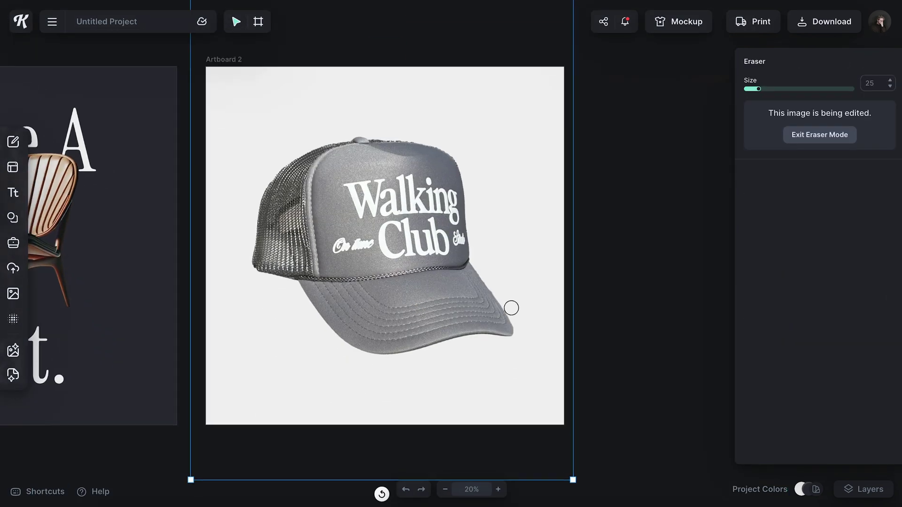
Step: Erase the bumps along the outer edge of the cap's brim with a small eraser, size 19 to 20
scroll(486, 278, "up", 10)
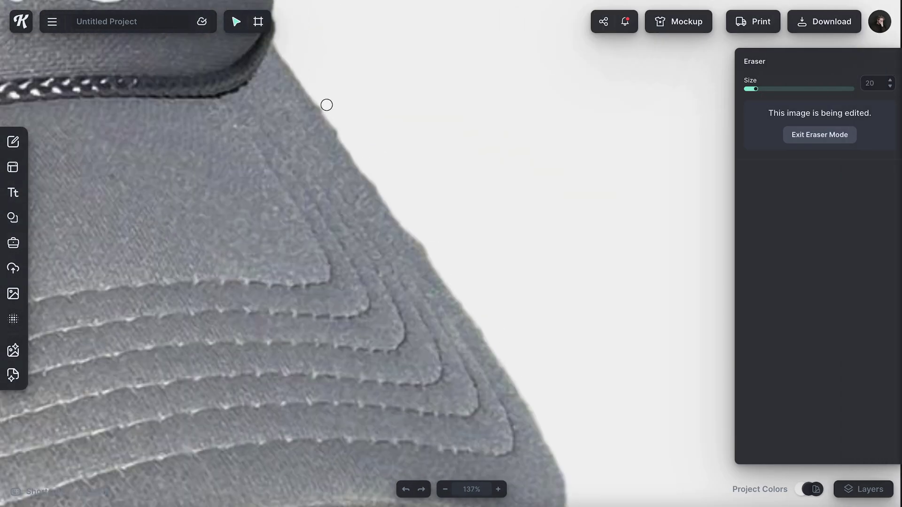
left_click_drag(317, 94, 390, 200)
scroll(394, 192, "down", 2)
scroll(393, 192, "right", 1)
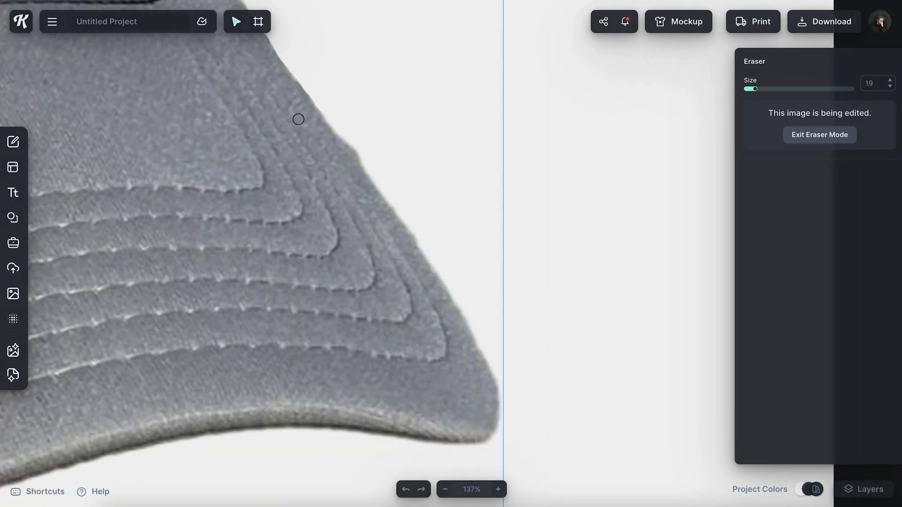
left_click_drag(326, 110, 328, 113)
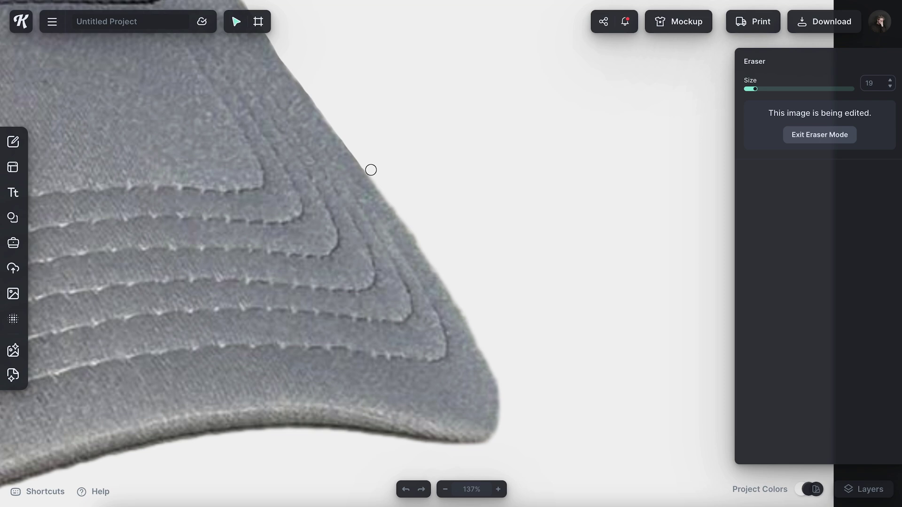
scroll(390, 181, "down", 2)
scroll(390, 181, "right", 1)
scroll(503, 202, "down", 5)
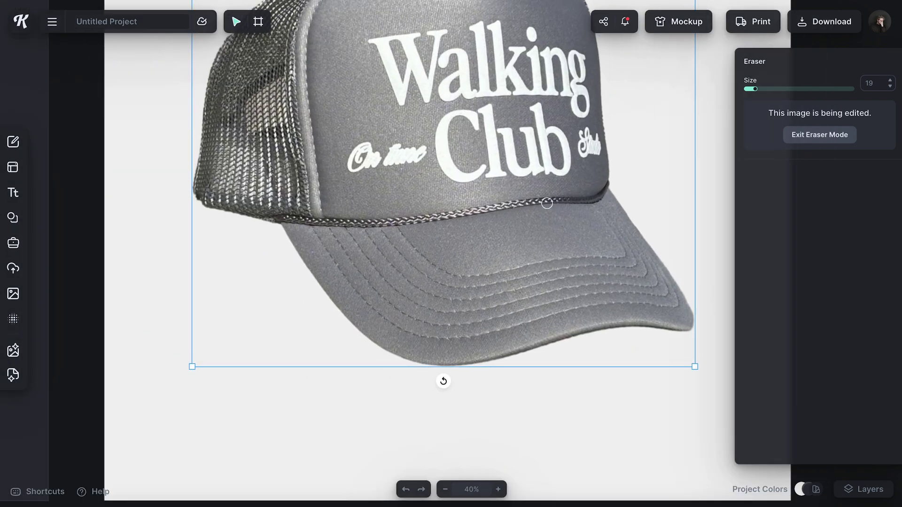
Step: Erase the jagged dark outline along the front edge of the cap's crown, raising the eraser size to 26, and finish erasing
scroll(399, 121, "up", 2)
scroll(444, 116, "up", 4)
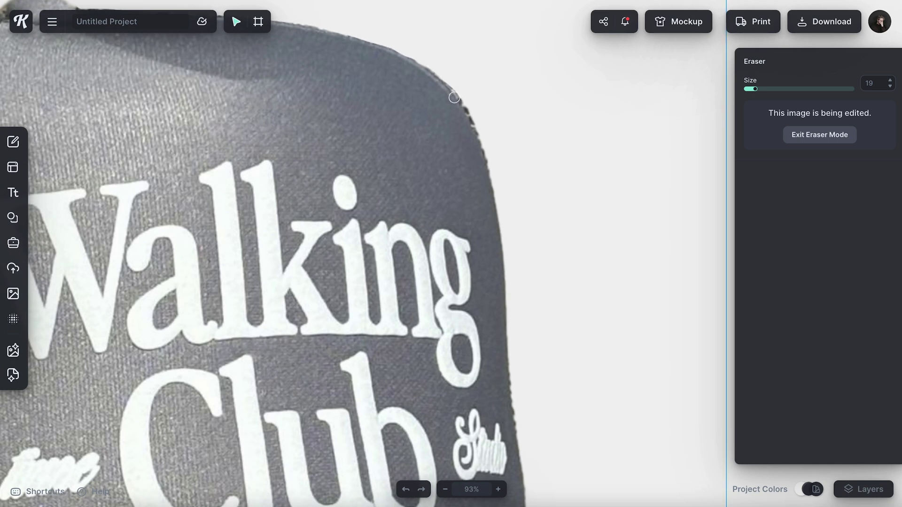
scroll(458, 101, "down", 2)
scroll(458, 101, "right", 2)
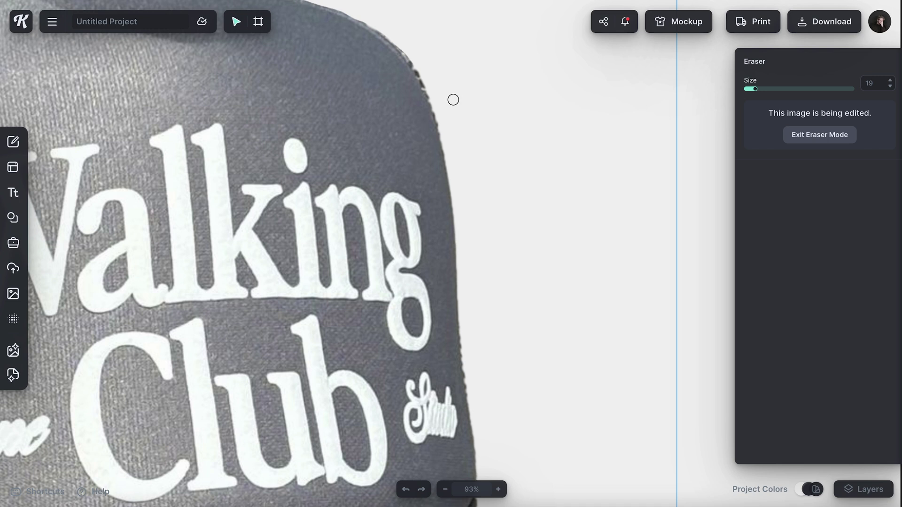
scroll(453, 100, "up", 2)
scroll(454, 99, "right", 2)
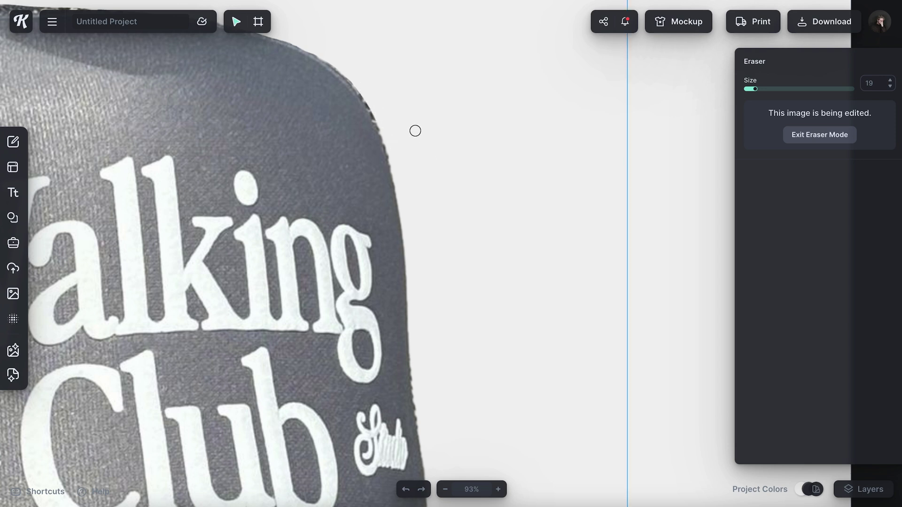
scroll(421, 132, "down", 1)
scroll(421, 133, "left", 1)
scroll(425, 139, "down", 3)
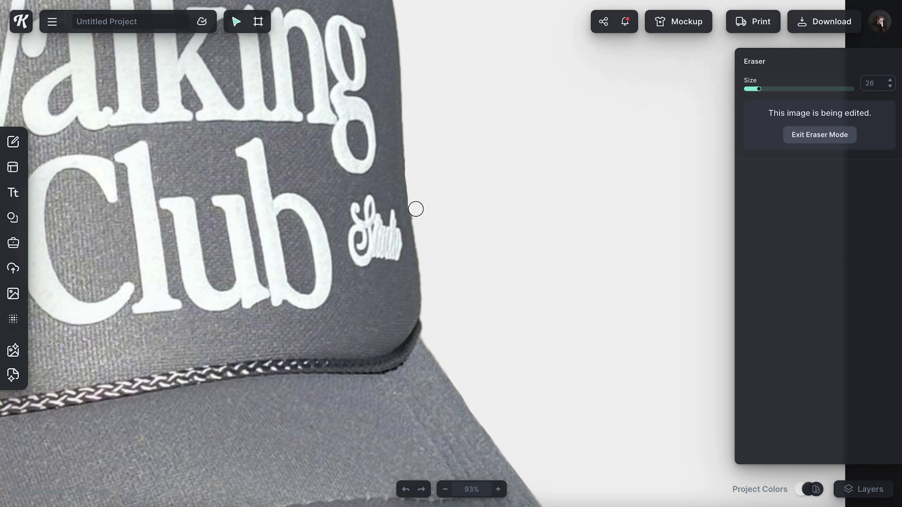
scroll(431, 201, "down", 5)
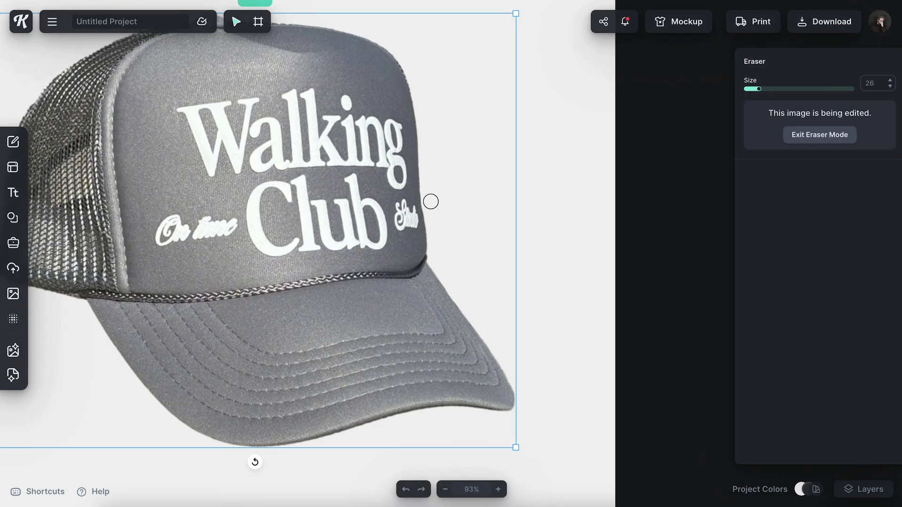
scroll(262, 149, "up", 4)
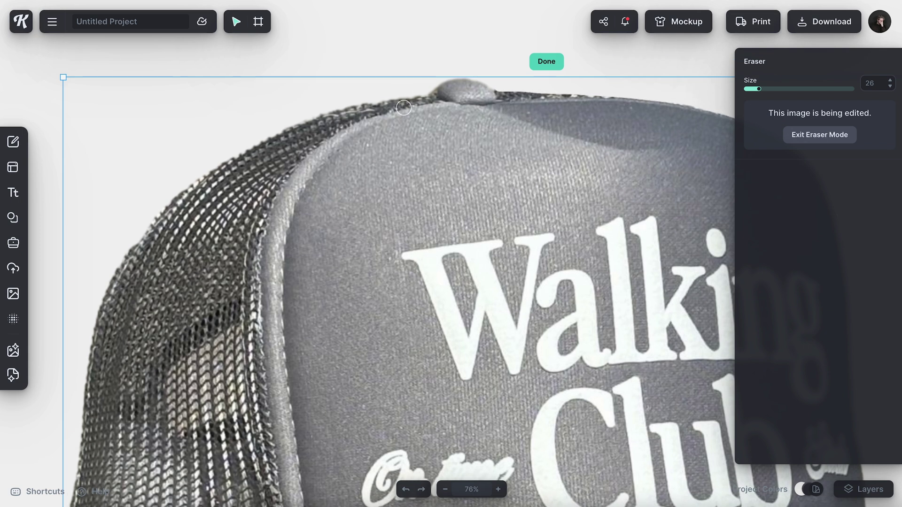
scroll(390, 95, "down", 5)
scroll(374, 115, "down", 6)
left_click(427, 60)
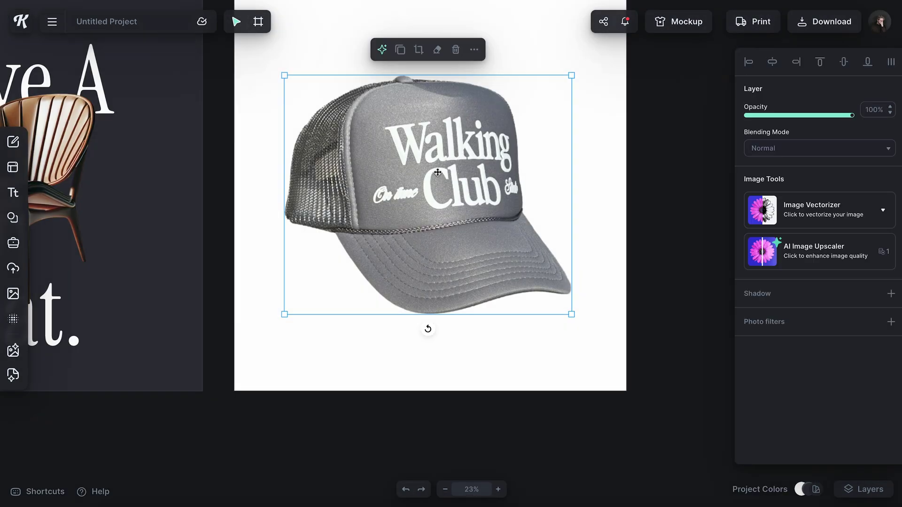
Step: Scale the cap down about its center to a little over half of Artboard 2's width
scroll(489, 235, "up", 1)
left_click_drag(571, 347, 540, 321)
scroll(304, 29, "up", 2)
scroll(292, 58, "left", 1)
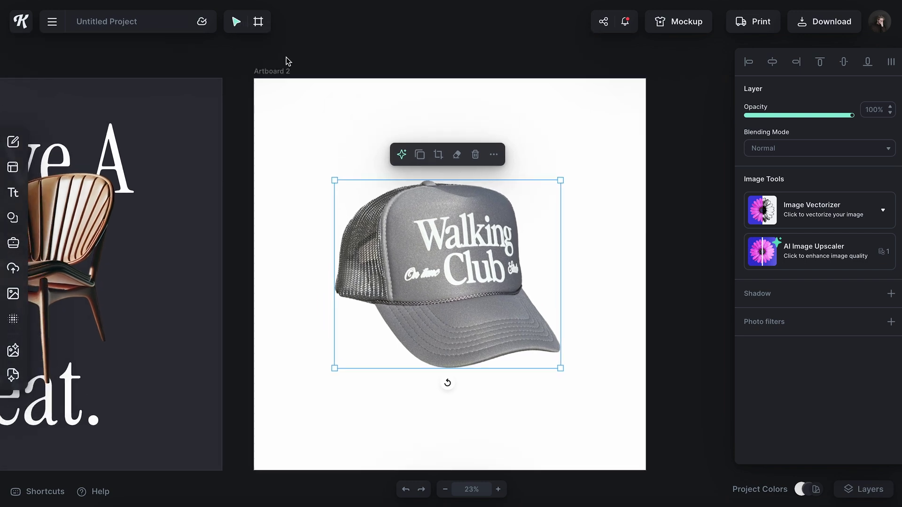
Step: Fill Artboard 2 with the solid blue 226AE0
left_click(281, 73)
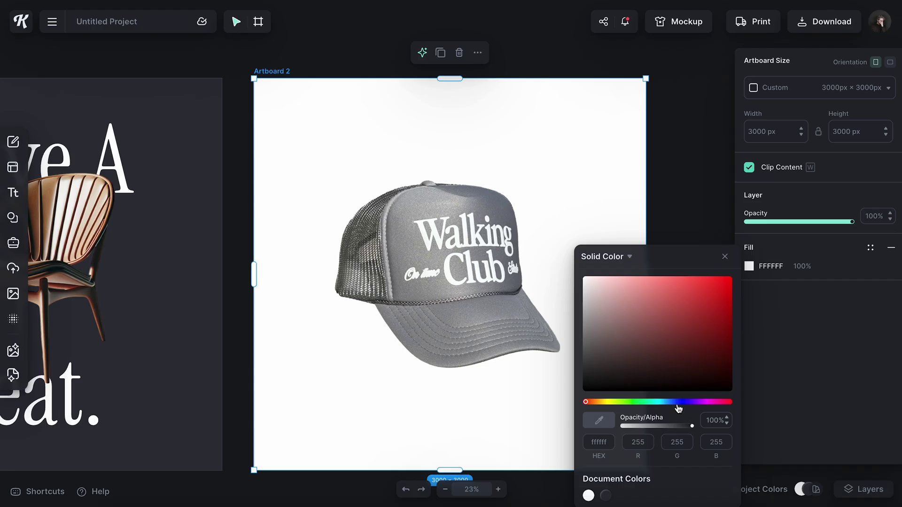
left_click(672, 401)
left_click_drag(675, 379, 707, 293)
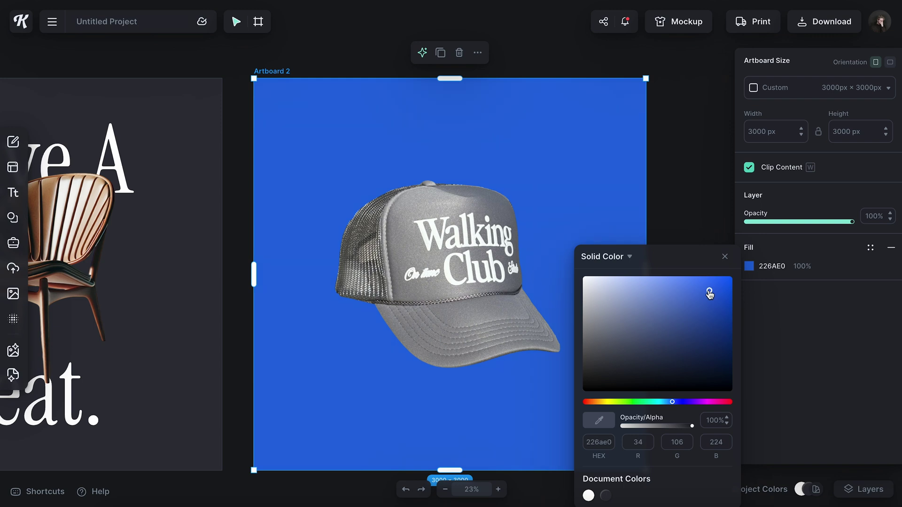
left_click(725, 257)
Step: Center the cap horizontally on Artboard 2 and deselect it
scroll(471, 264, "down", 1)
left_click(471, 264)
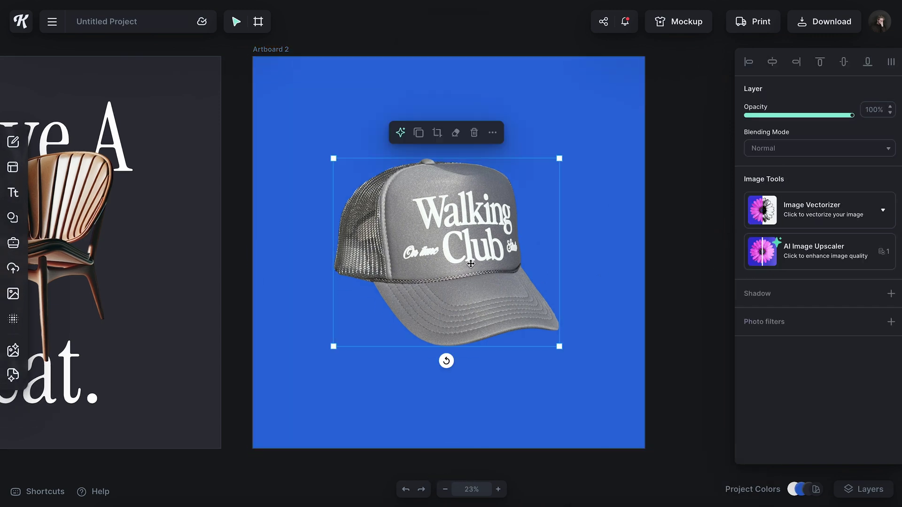
left_click(771, 64)
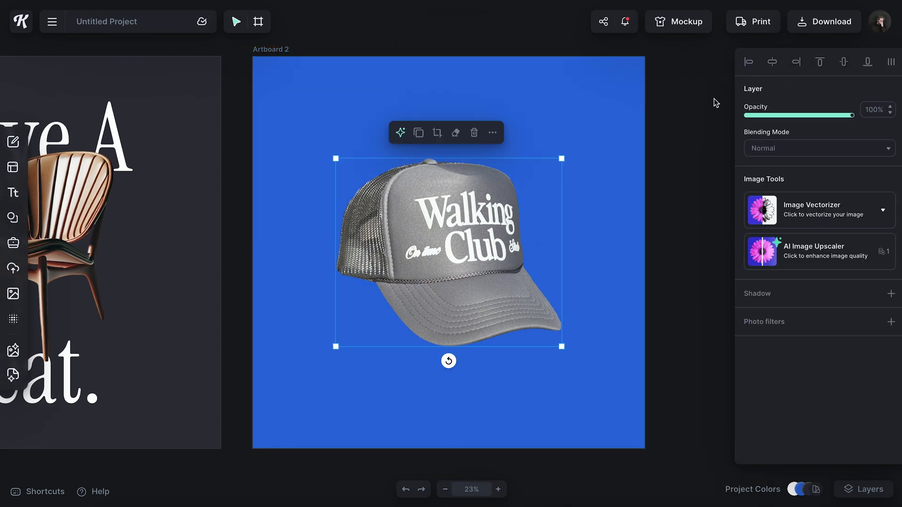
left_click(650, 125)
Step: Add a headline text layer to Artboard 2 and set its typeface to PerfectlyNineties
key("t")
left_click(811, 244)
scroll(630, 350, "down", 3)
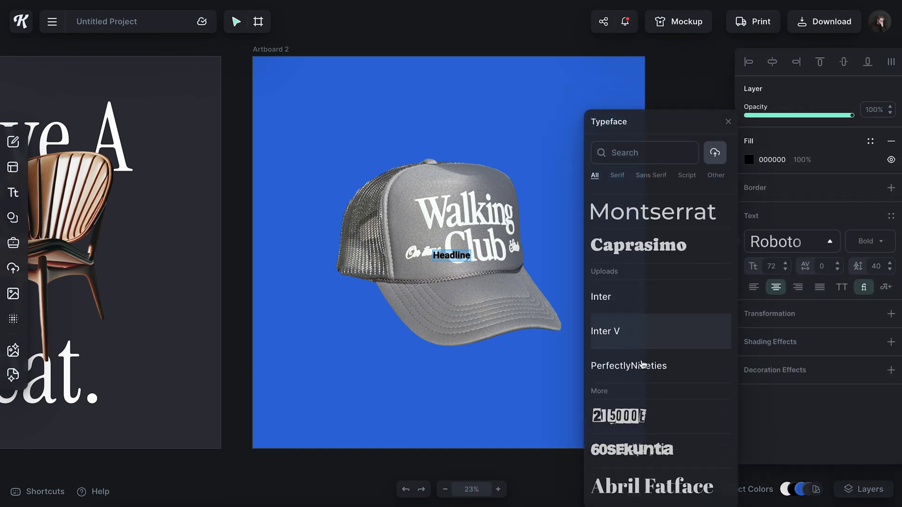
scroll(636, 376, "down", 1)
left_click(592, 331)
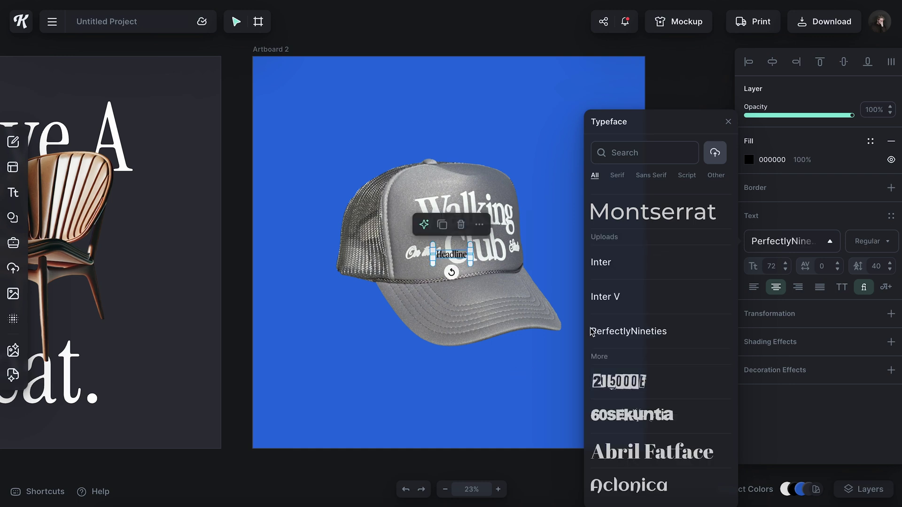
left_click(455, 267)
left_click(456, 255)
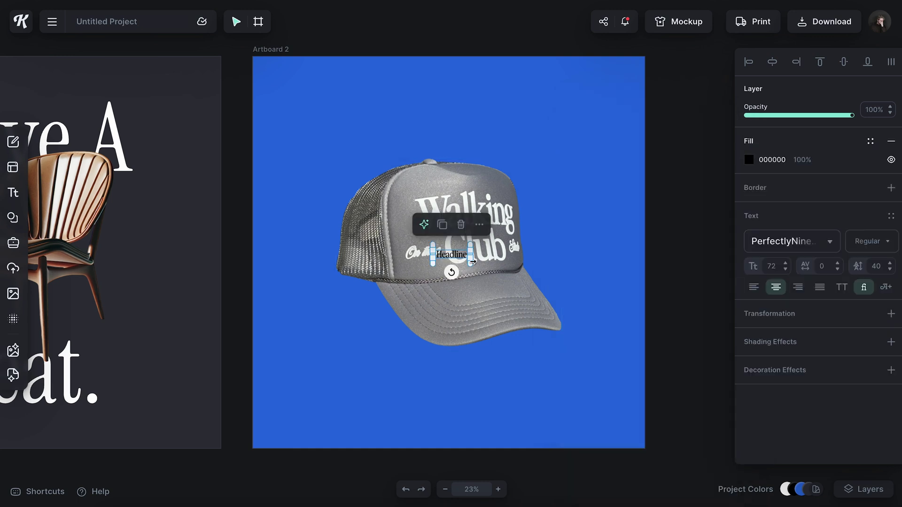
Step: Enlarge the headline to size 552, move it up over the cap's crown, and set its wording to "Take A"
left_click_drag(488, 273, 595, 282)
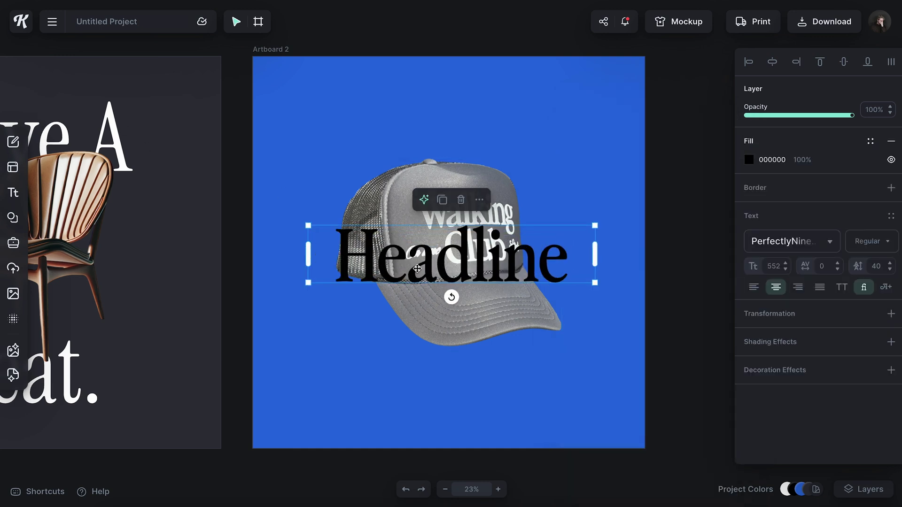
left_click_drag(430, 272, 429, 184)
double_click(429, 184)
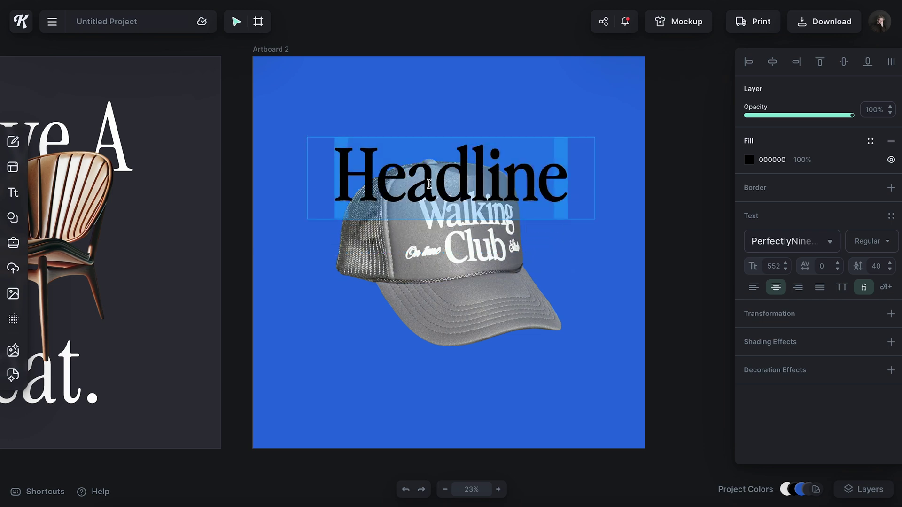
type("Take A")
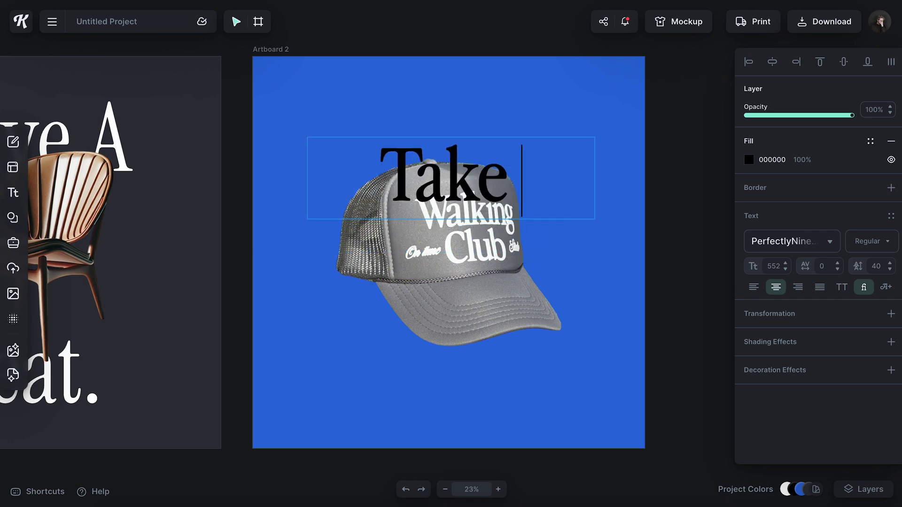
Step: Recolor the "Take A" headline to white FFFFFF and raise it above the cap
key("ctrl+a")
left_click(749, 162)
left_click_drag(645, 254, 540, 380)
left_click(724, 167)
Step: Place a copy of the headline below the cap and change its wording to "Walk."
left_click(583, 169)
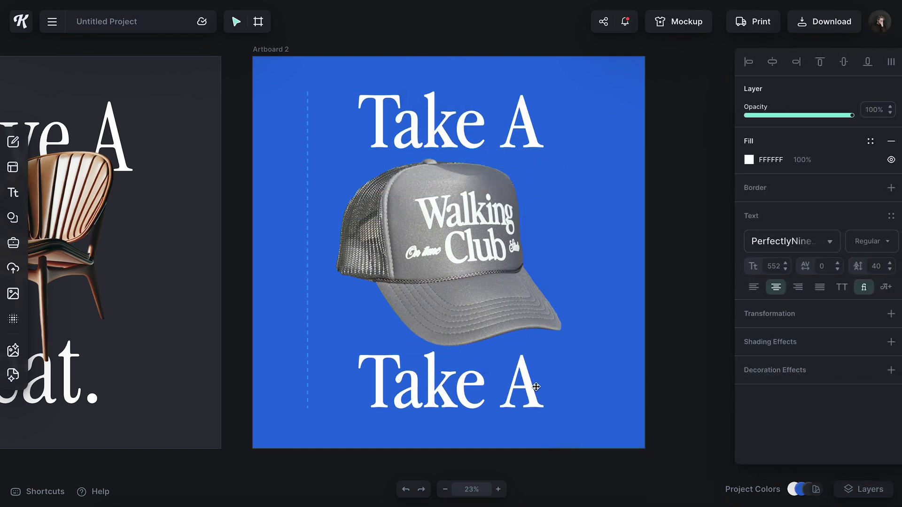
double_click(540, 380)
key("ctrl+a")
type("Walj")
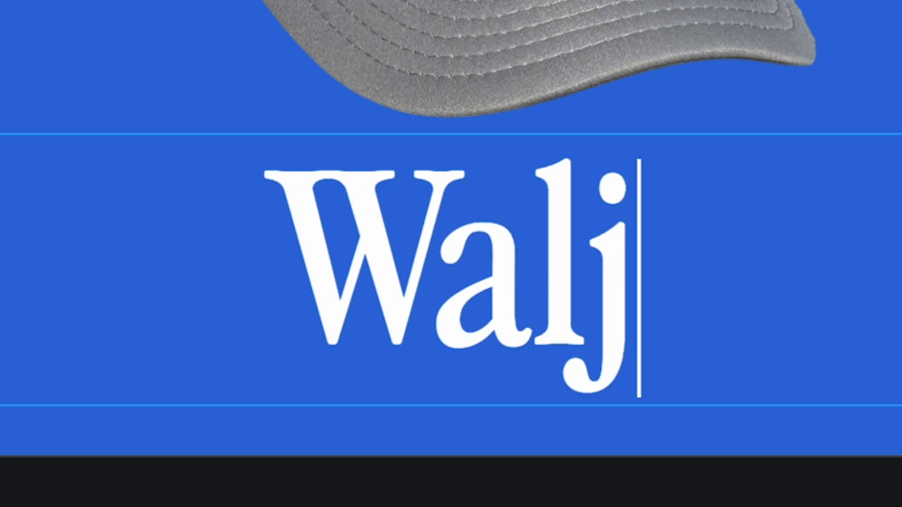
key("BackSpace")
type("k.")
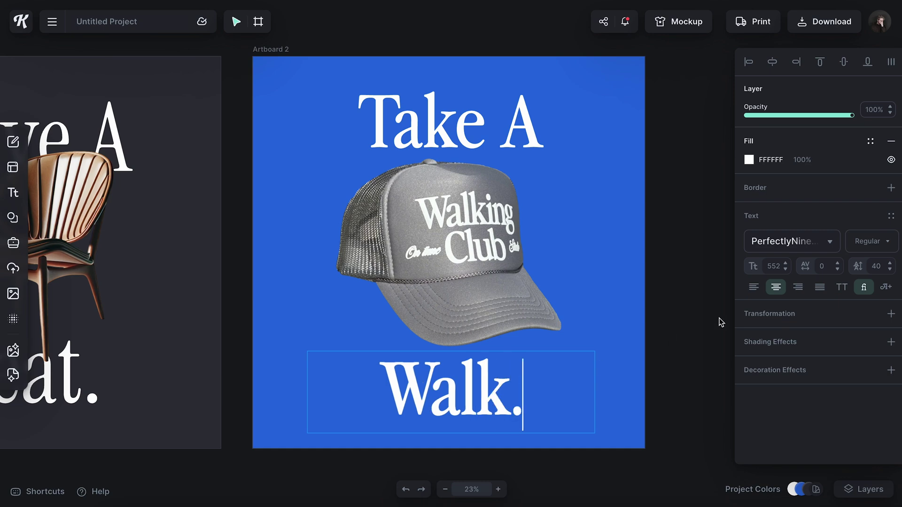
Step: Center the two texts horizontally and vertically on Artboard 2, with the texts and cap scaled down slightly, and check the cutout's edges
left_click(531, 142, "shift")
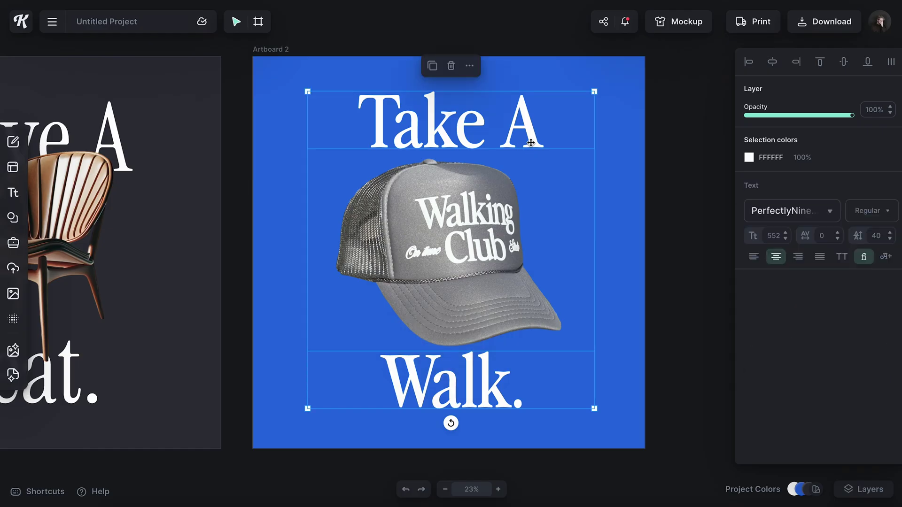
left_click(772, 63)
left_click(843, 63)
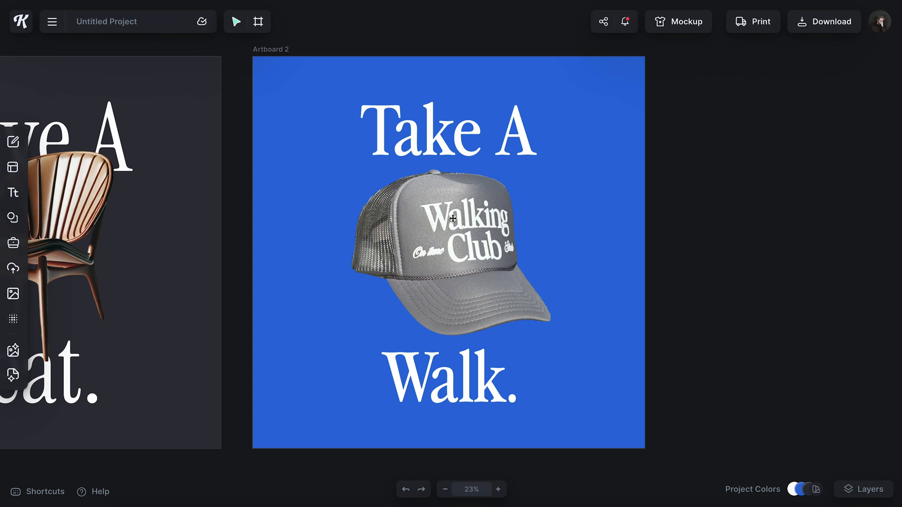
scroll(482, 252, "up", 5)
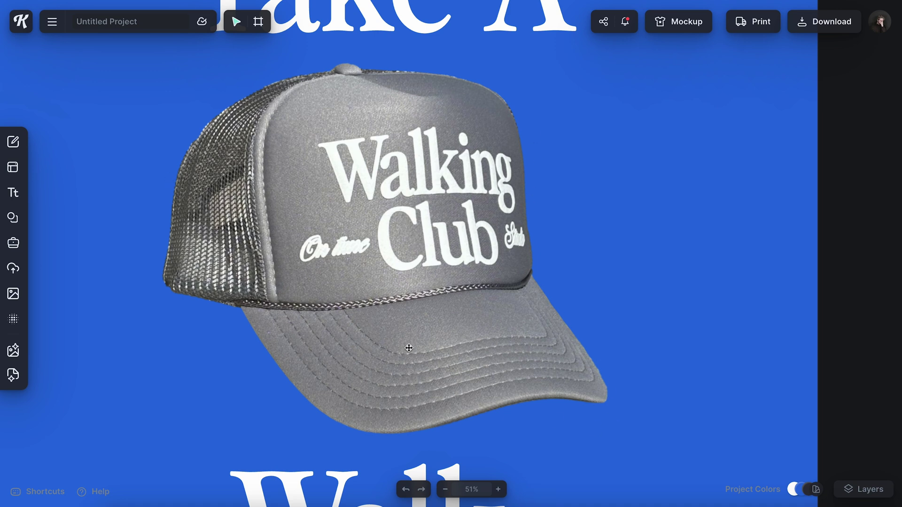
scroll(409, 348, "down", 5)
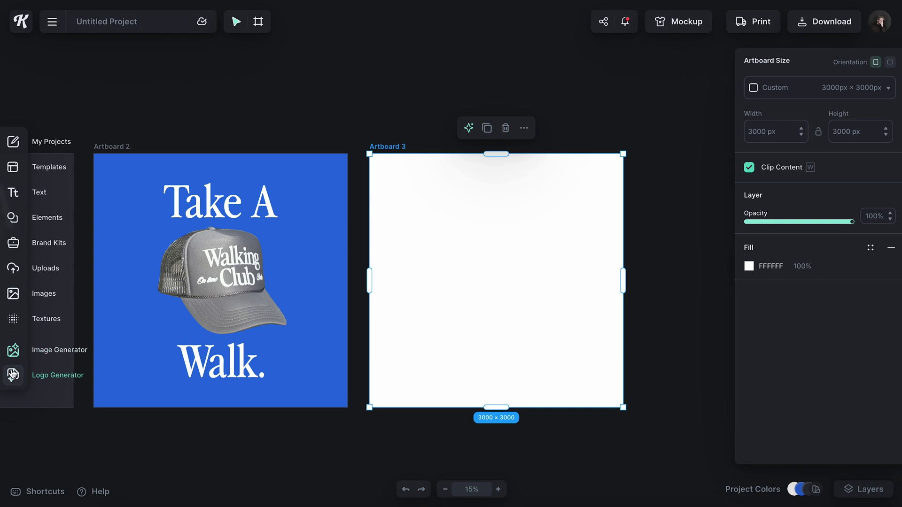
Step: Generate an AI image in the Pixel Art clipart style from the prompt "a wizard shooting a fireball" on Artboard 3
left_click(14, 354)
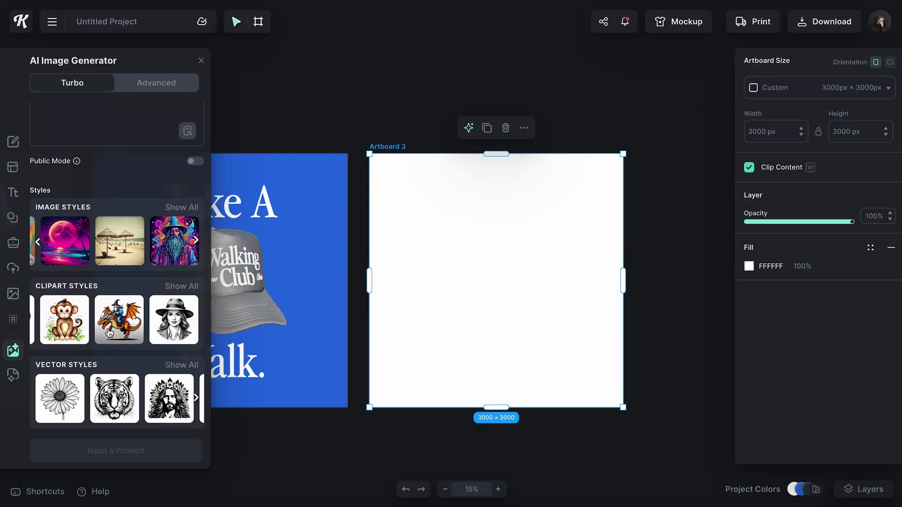
left_click(125, 329)
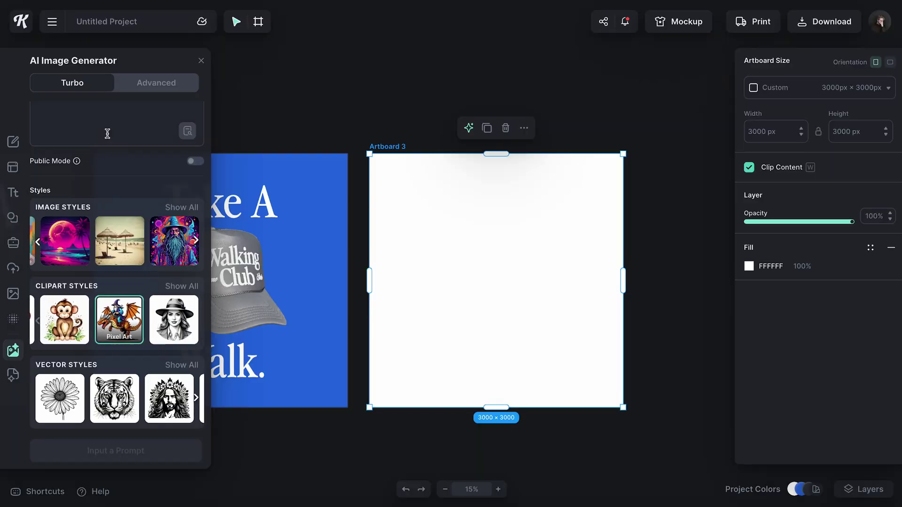
scroll(78, 278, "up", 1)
scroll(78, 278, "up", 1)
left_click(101, 115)
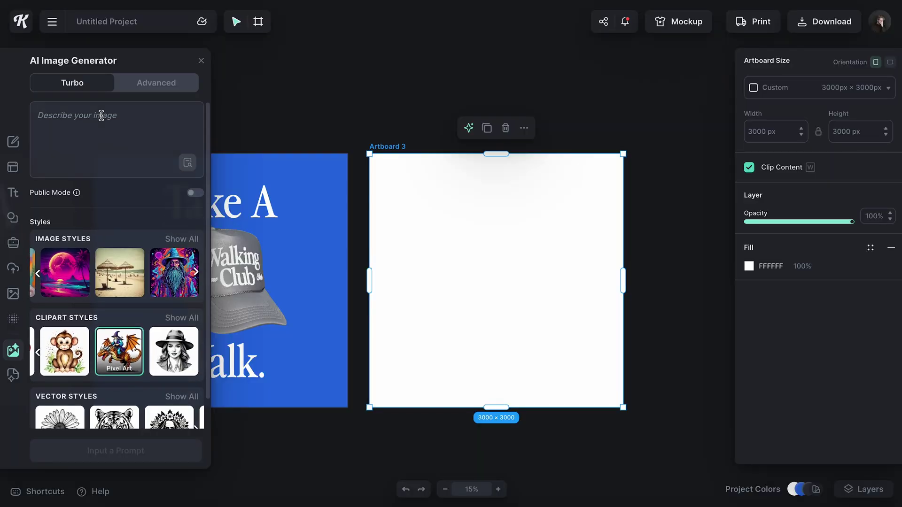
type("a wizard shooting a fireball")
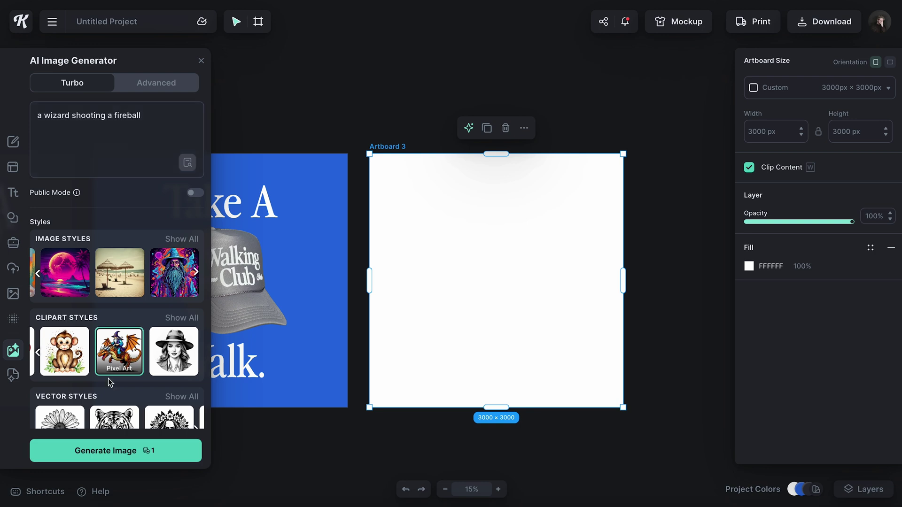
left_click(132, 450)
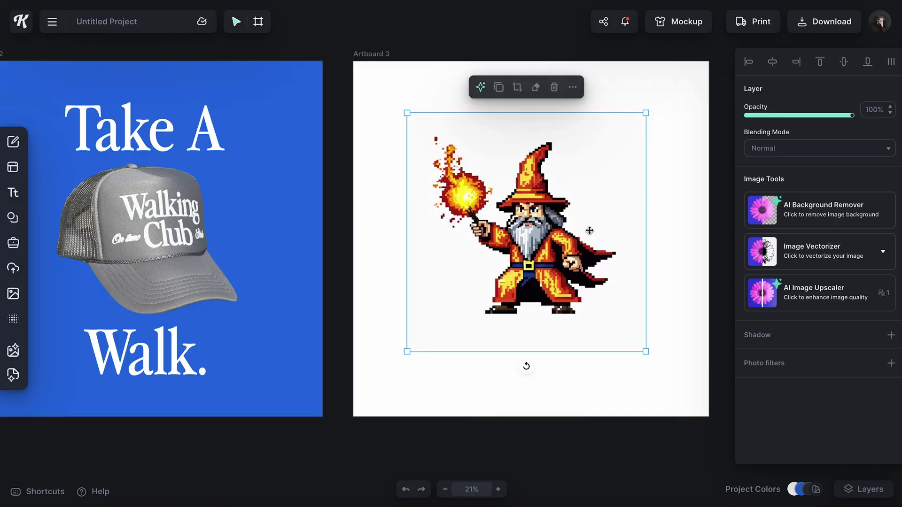
Step: Remove the wizard image's background with AI and erase the stray pixels beneath the fireball at eraser size 25
left_click(823, 202)
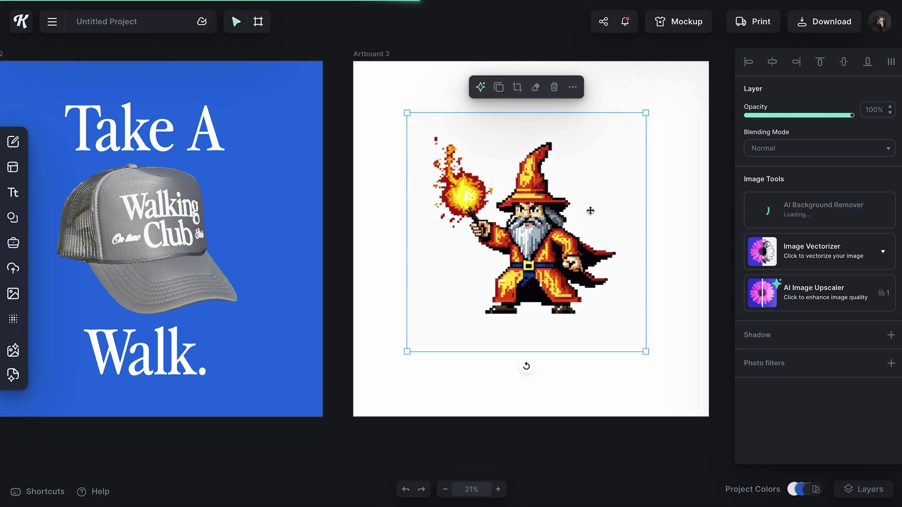
scroll(475, 188, "up", 3)
scroll(476, 189, "up", 5)
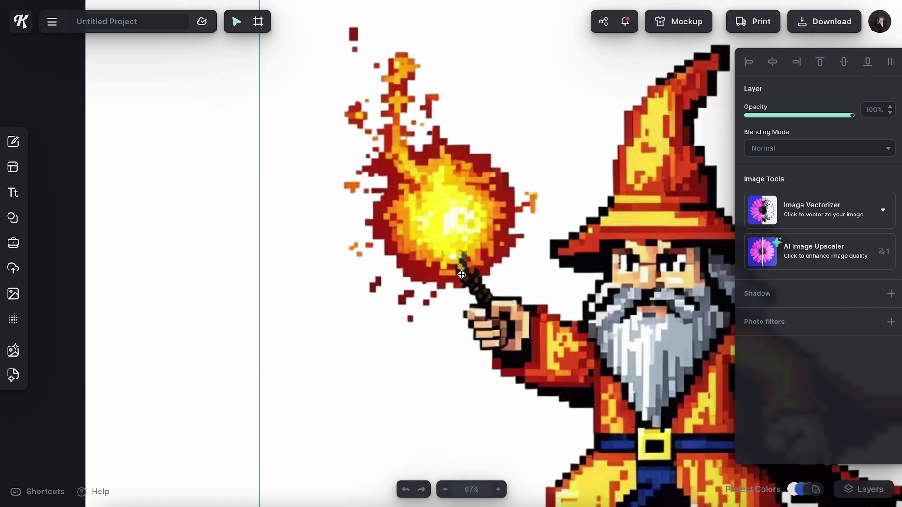
key("e")
left_click(412, 319)
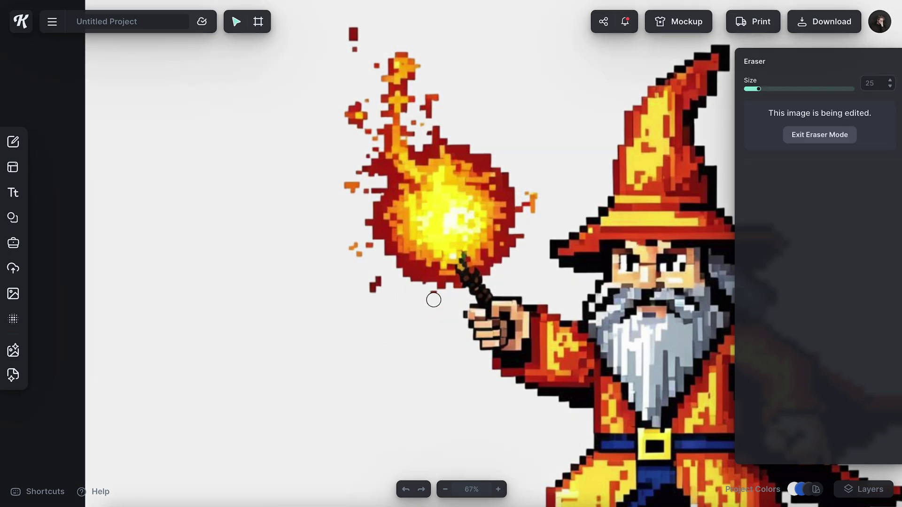
mouse_move(431, 297)
left_mouse_down()
mouse_move(386, 307)
mouse_move(438, 298)
mouse_move(419, 309)
mouse_move(380, 299)
left_mouse_up()
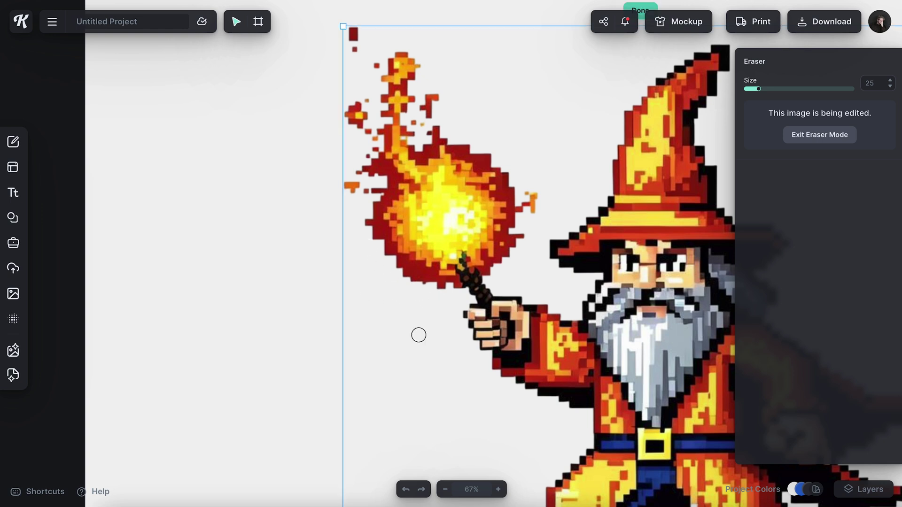
Step: Erase the loose specks above and beside the fireball, check the cutout's edges, and finish erasing
scroll(419, 334, "up", 3)
mouse_move(351, 131)
left_mouse_down()
mouse_move(345, 289)
mouse_move(339, 280)
mouse_move(325, 305)
left_mouse_up()
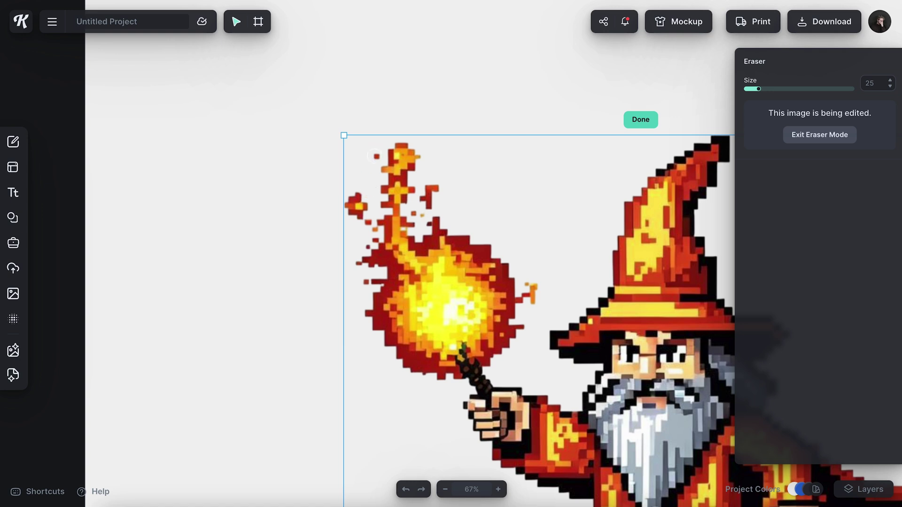
scroll(487, 251, "down", 5)
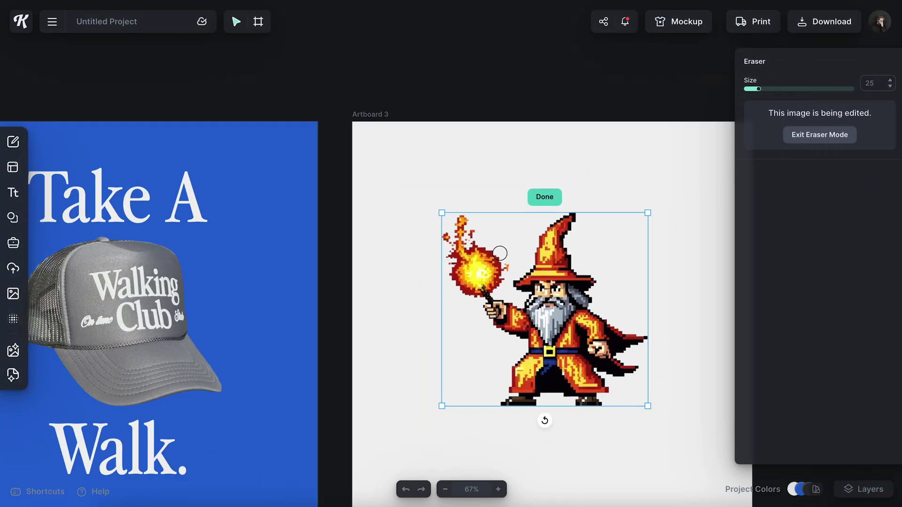
scroll(505, 266, "up", 10)
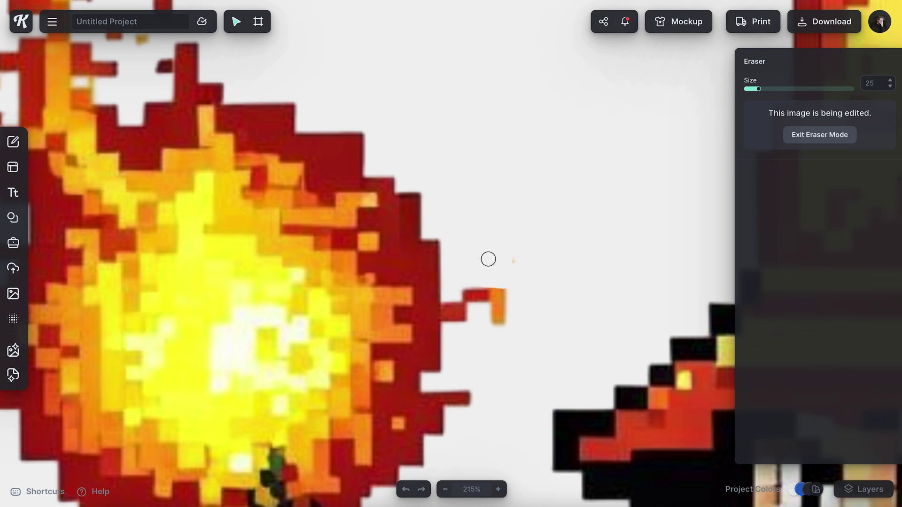
scroll(516, 268, "down", 10)
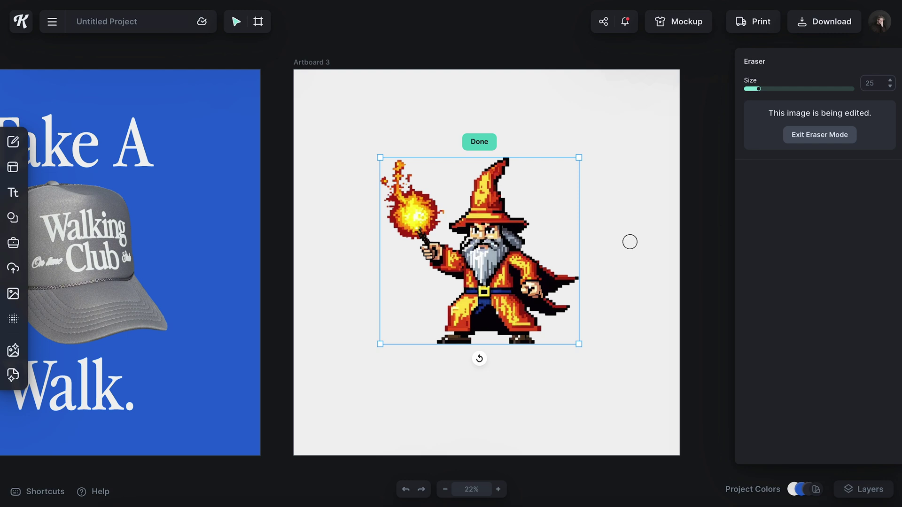
left_click(477, 145)
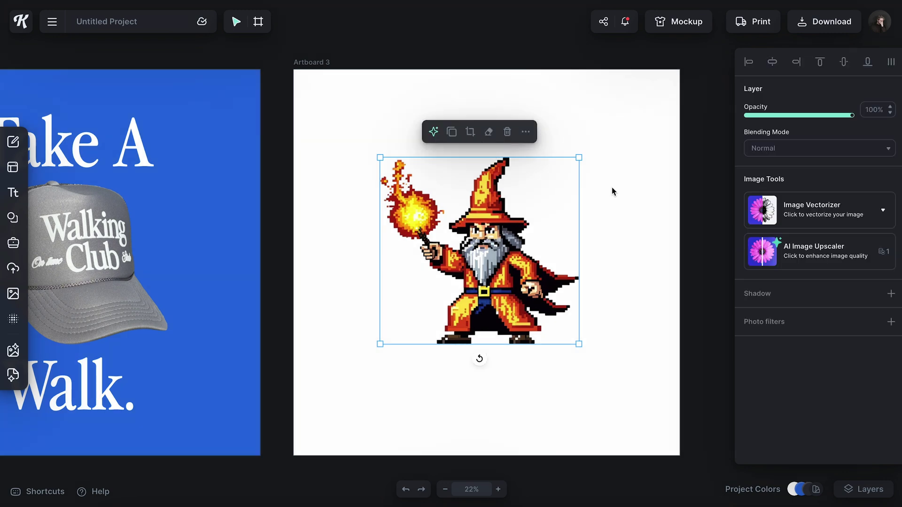
Step: Place the photo of the man in the Walking Club cap on Artboard 4, scaled up to cover the artboard
left_click(625, 194)
mouse_move(540, 254)
left_mouse_down()
mouse_move(555, 276)
mouse_move(830, 217)
left_mouse_up()
scroll(554, 274, "right", 8)
left_click_drag(402, 220, 222, 231)
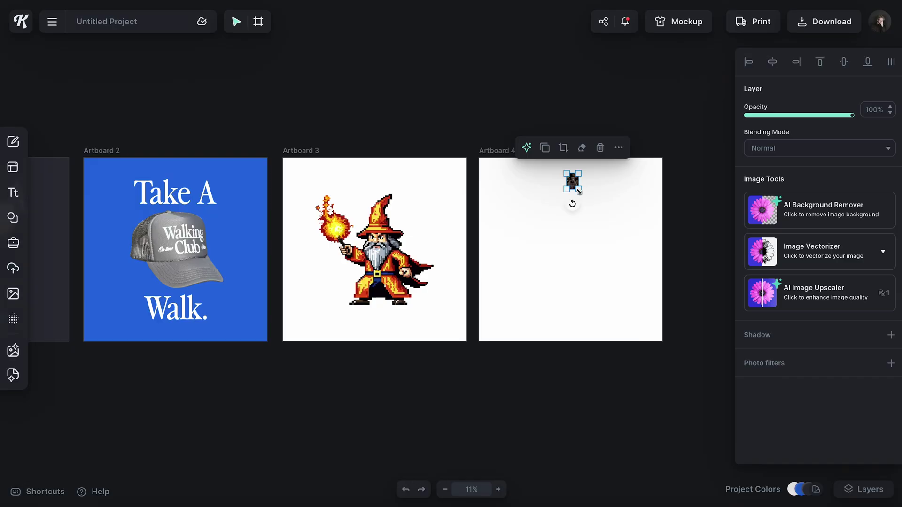
left_click_drag(579, 191, 682, 312)
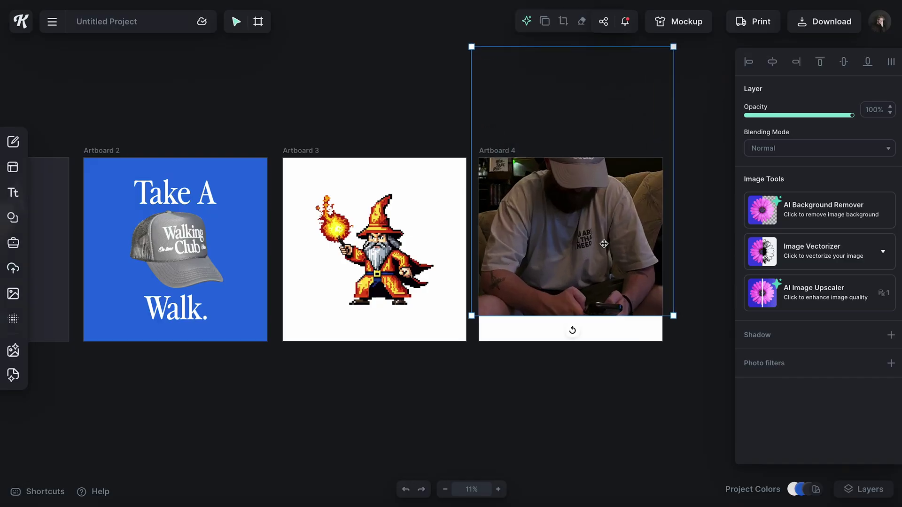
left_click_drag(603, 245, 608, 306)
Step: Erase the man's cap, head and body from the Artboard 4 photo with the eraser at size 102, keeping the surrounding room
scroll(607, 297, "up", 5)
scroll(607, 298, "right", 1)
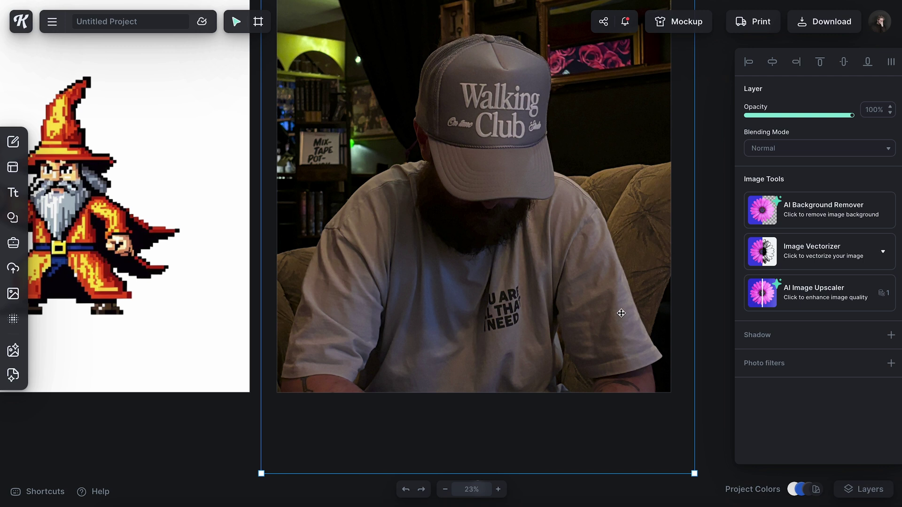
double_click(566, 293)
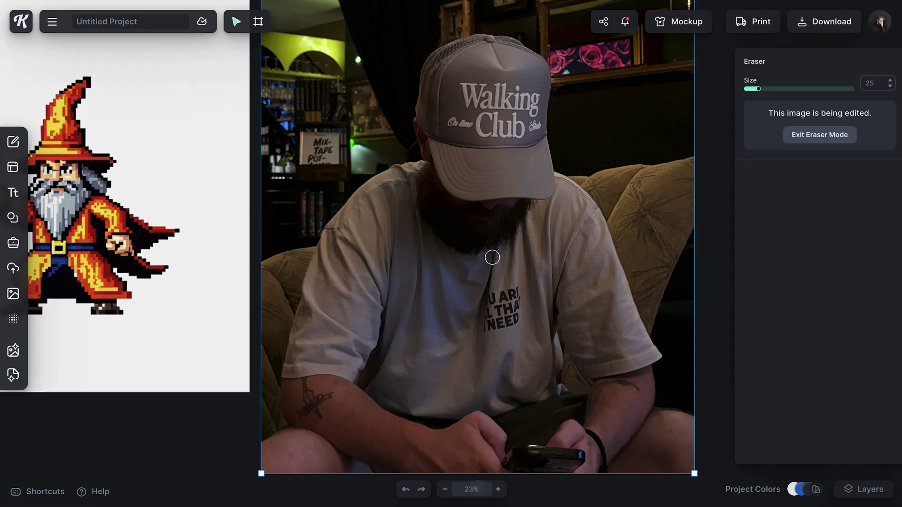
scroll(463, 199, "up", 1)
key("bracketright")
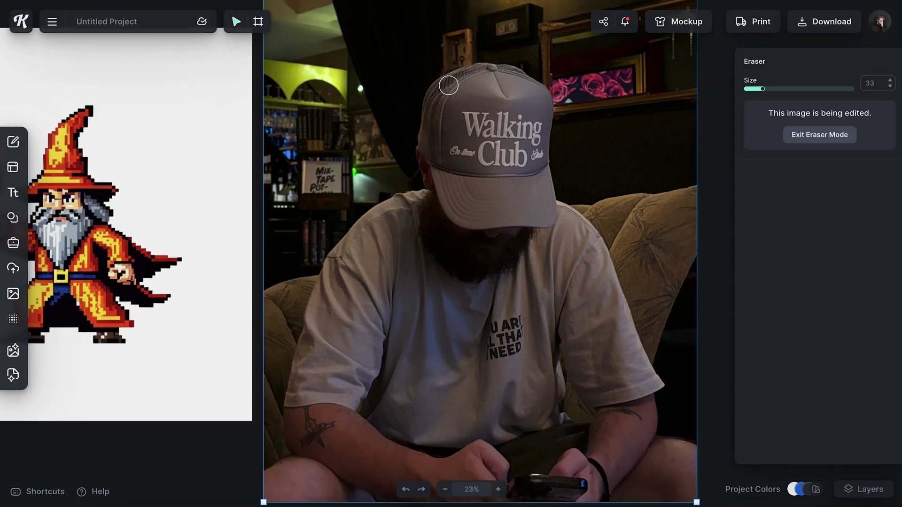
key("bracketright")
key("bracketright")
key("bracketright")
key("bracketright")
key("bracketright")
key("bracketright")
key("bracketright")
key("bracketright")
key("bracketright")
key("bracketright")
key("bracketright")
scroll(448, 116, "down", 1)
mouse_move(457, 96)
left_mouse_down()
mouse_move(516, 78)
mouse_move(503, 104)
mouse_move(530, 133)
mouse_move(530, 123)
mouse_move(495, 169)
mouse_move(402, 217)
mouse_move(343, 331)
mouse_move(320, 407)
mouse_move(382, 220)
mouse_move(359, 373)
mouse_move(500, 163)
mouse_move(557, 228)
left_mouse_up()
mouse_move(546, 169)
left_mouse_down()
mouse_move(639, 366)
mouse_move(596, 211)
mouse_move(608, 459)
mouse_move(401, 382)
mouse_move(553, 393)
mouse_move(424, 373)
left_mouse_up()
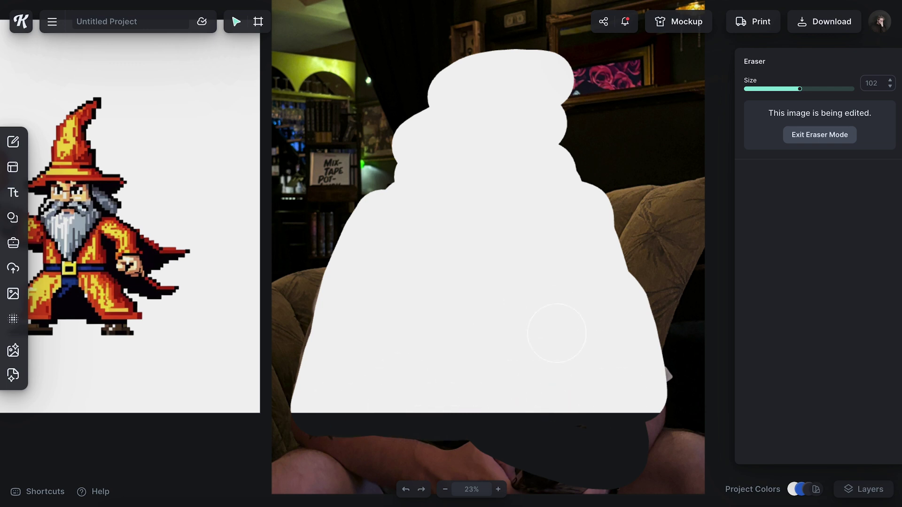
left_click(799, 137)
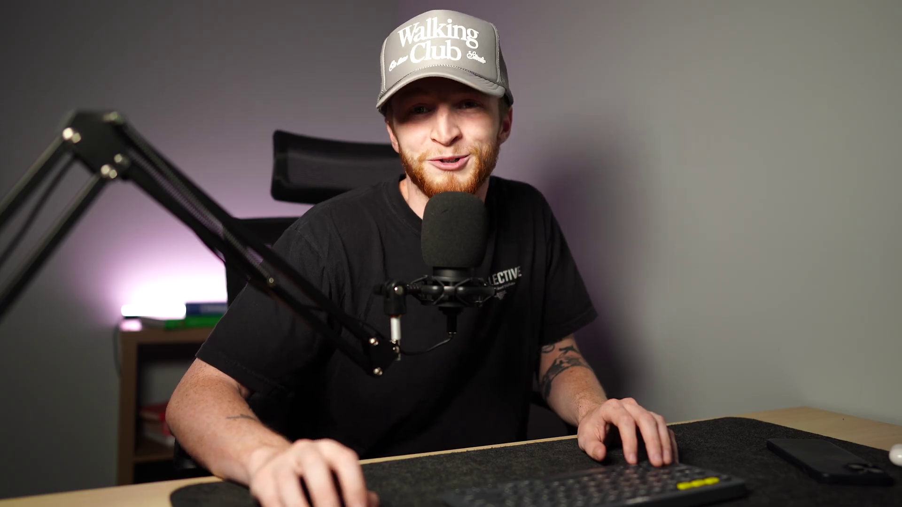
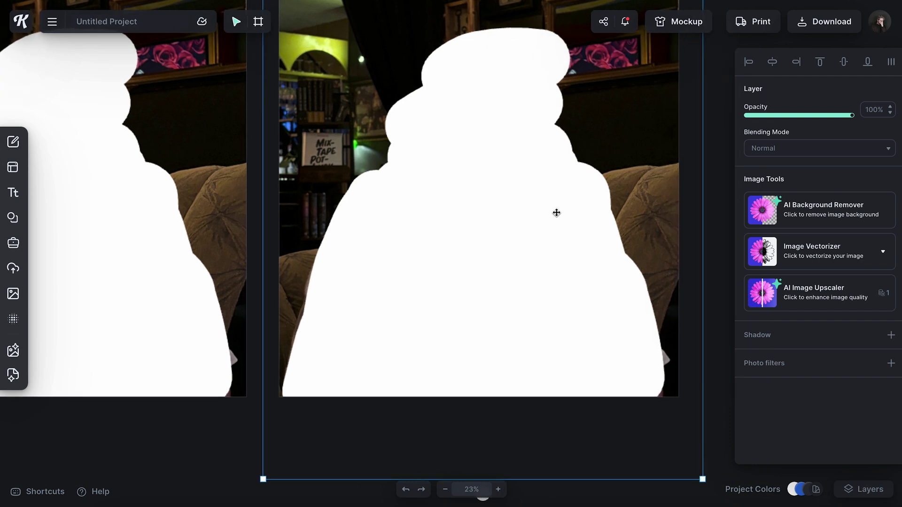
Step: Delete the copied photo from Artboard 5 and fill the artboard with the document blue 266DDF
key("Delete")
scroll(521, 217, "up", 2)
left_click(301, 77)
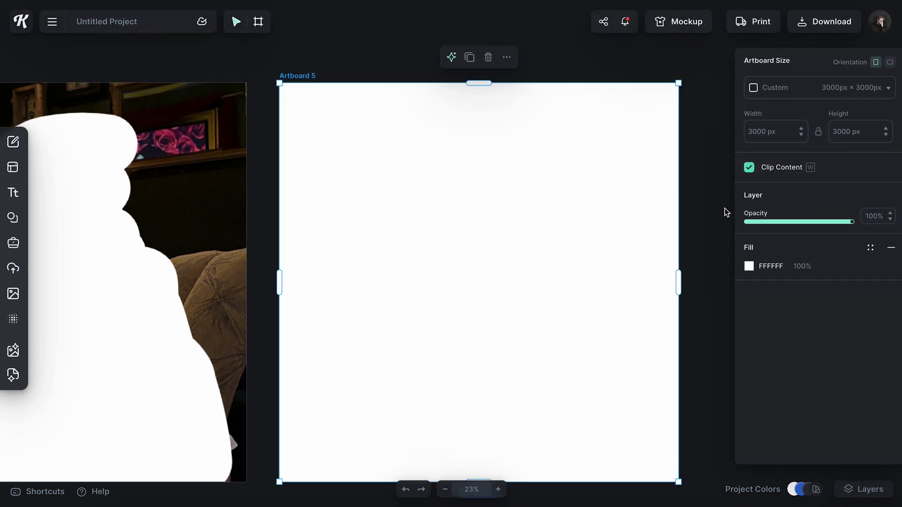
left_click(749, 266)
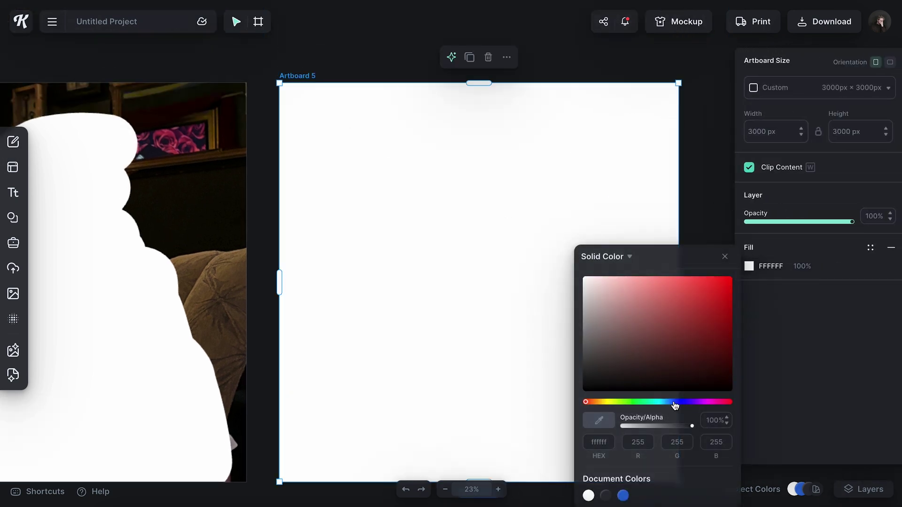
left_click(623, 496)
left_click(724, 257)
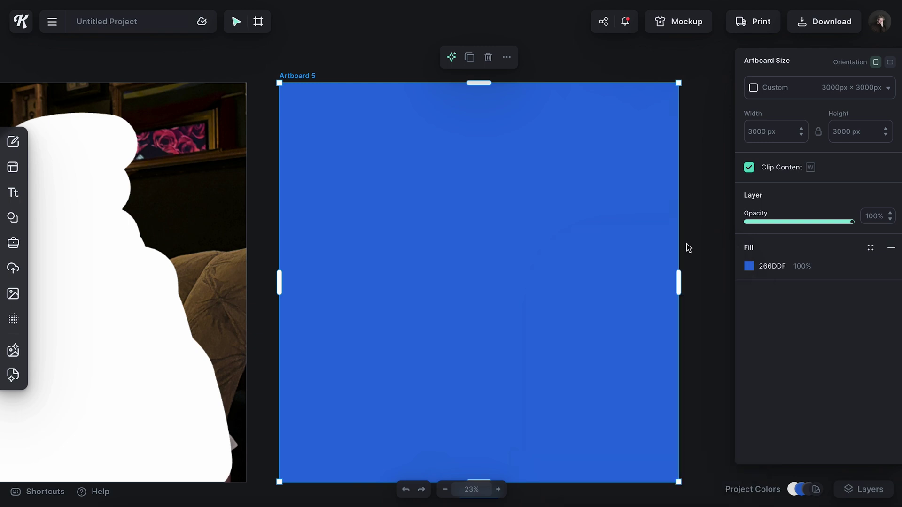
Step: Add the trending photo of the green vintage car to Artboard 5 and enlarge it to cover the artboard
left_click(13, 296)
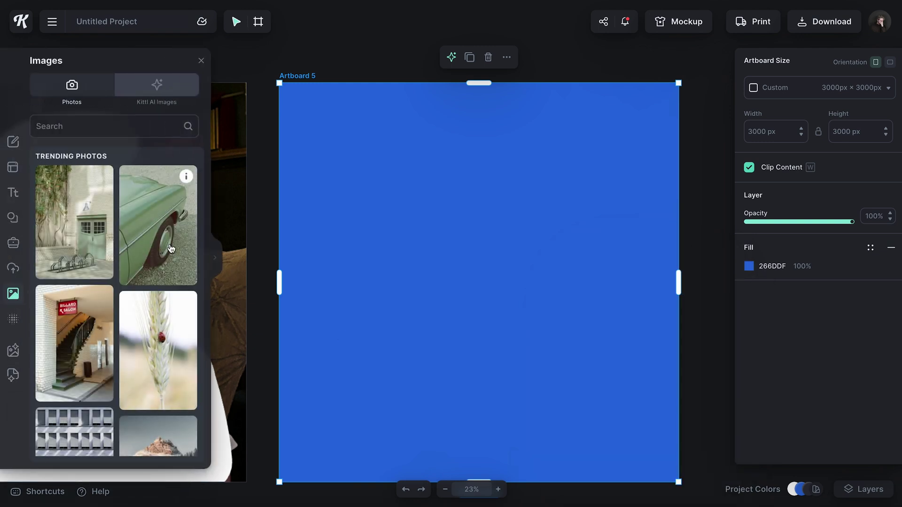
left_click(174, 249)
left_click(201, 61)
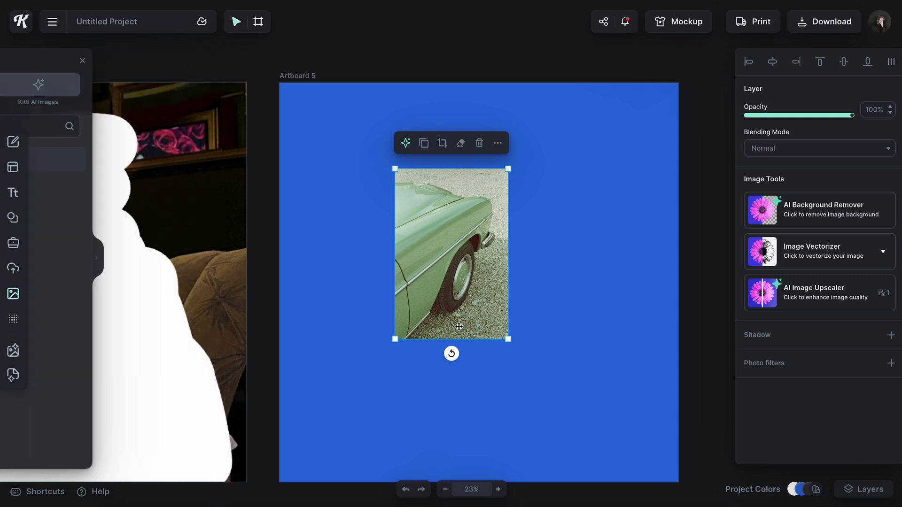
left_click_drag(508, 339, 658, 458)
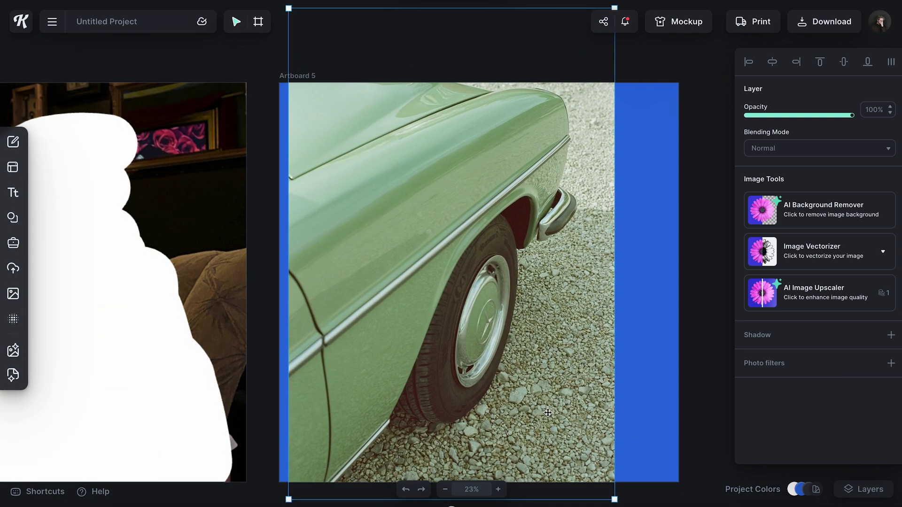
scroll(548, 413, "down", 2)
scroll(550, 411, "down", 1)
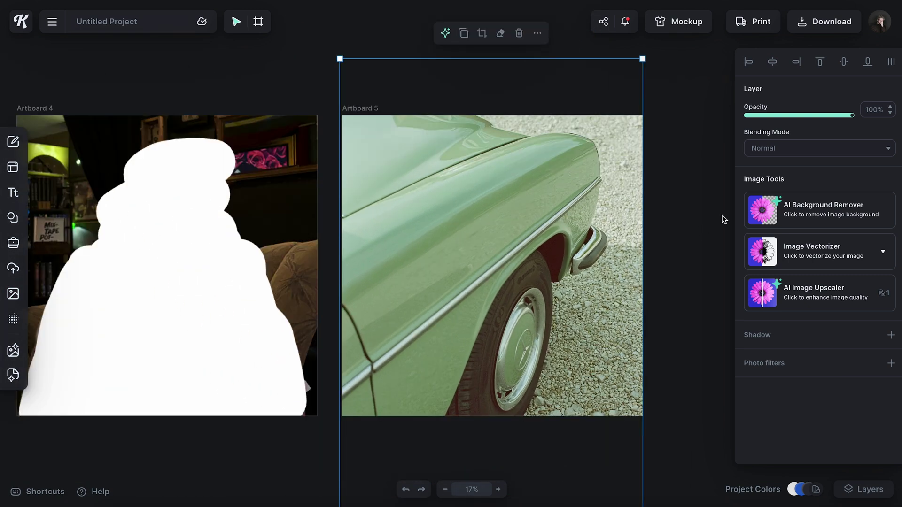
left_click(702, 214)
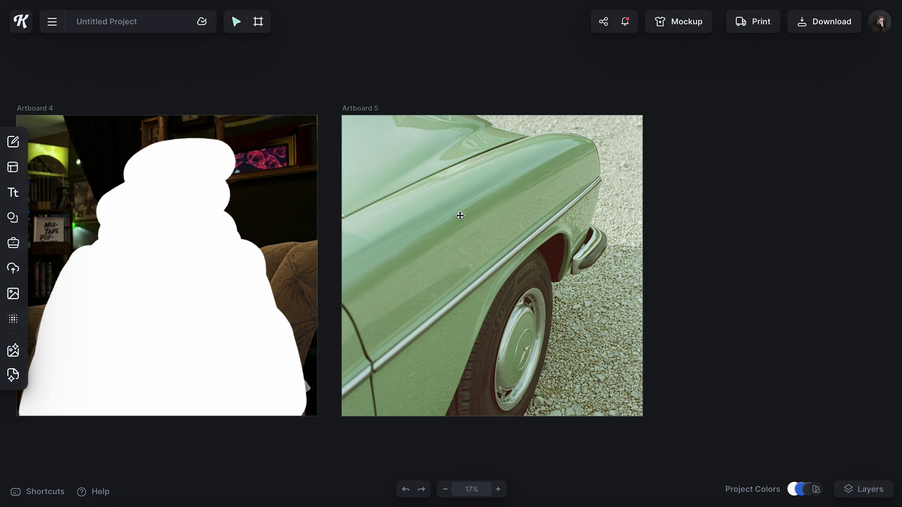
Step: Erase one round hole in the middle of the car photo at eraser size 200 to expose the artboard's blue fill
double_click(486, 248)
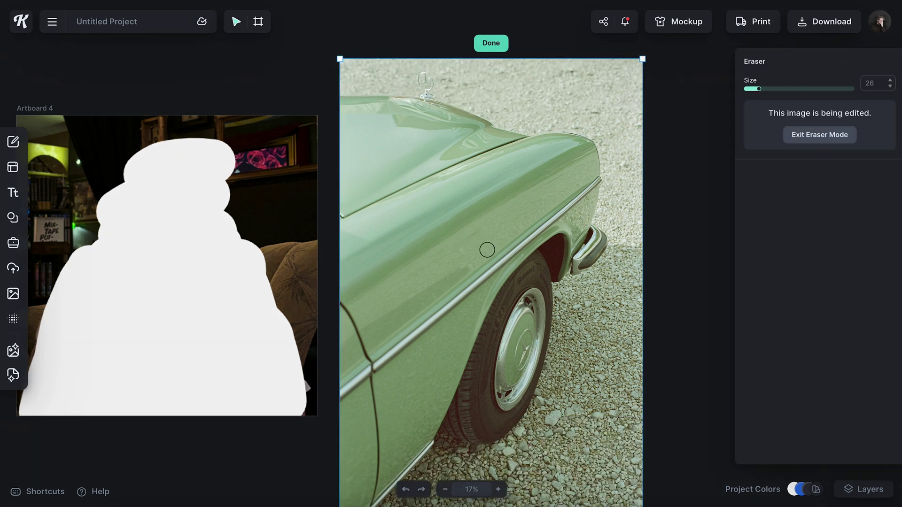
scroll(487, 250, "up", 15)
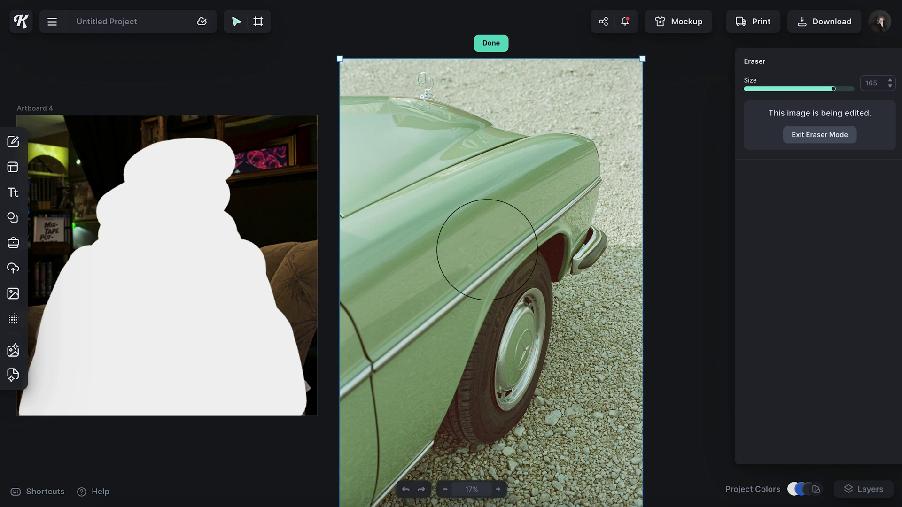
key("bracketright")
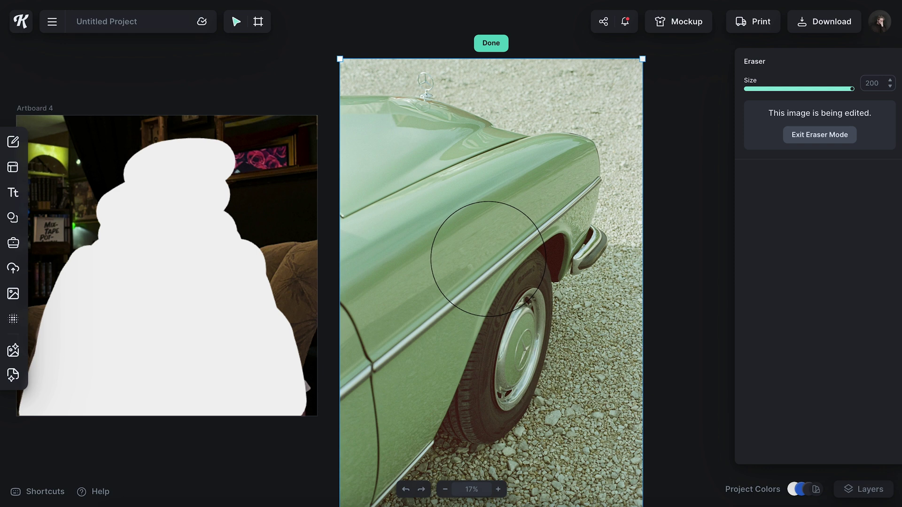
left_click(488, 259)
left_click(787, 137)
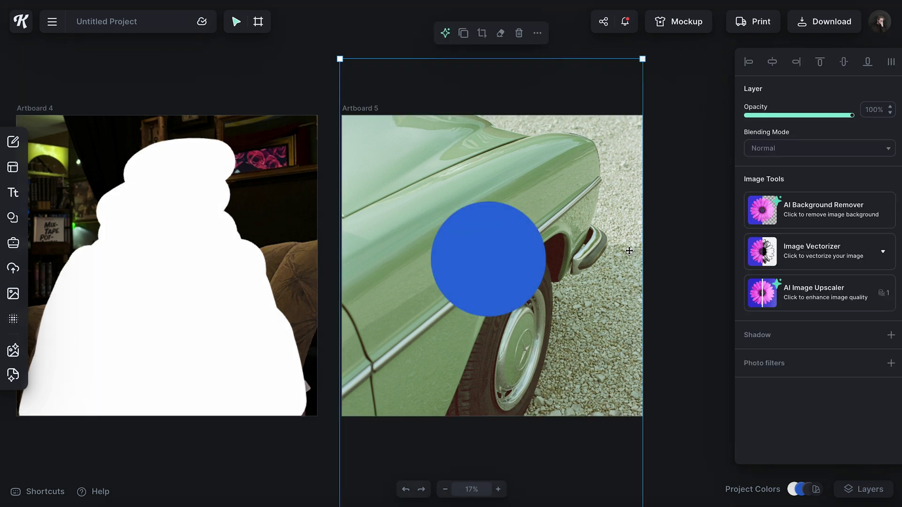
left_click(649, 230)
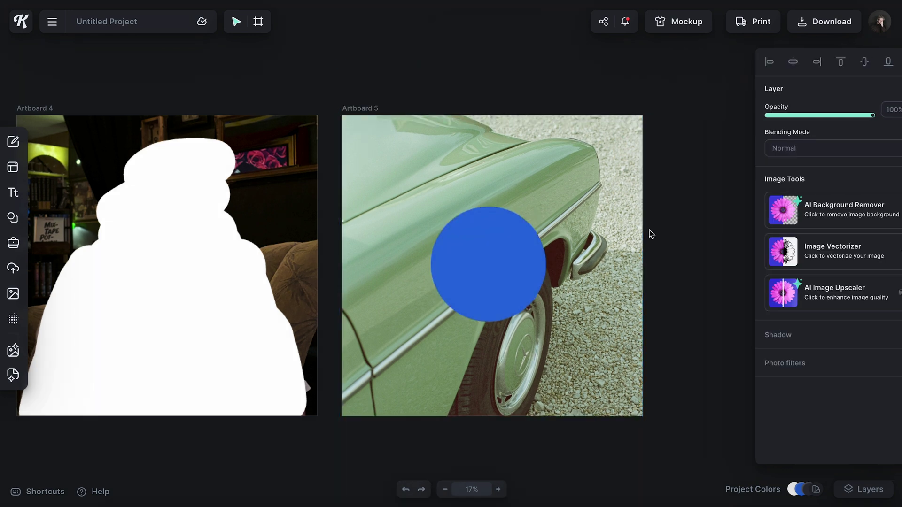
Step: Add a headline text in the blue circle of Artboard 5, set in Instrument Serif with a white FFFFFF fill
scroll(489, 262, "up", 2)
key("t")
left_click(488, 263)
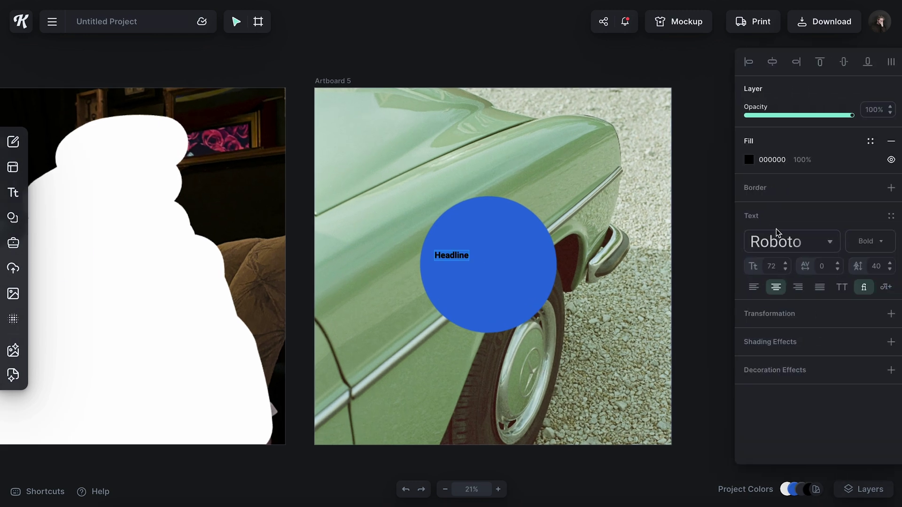
left_click(802, 249)
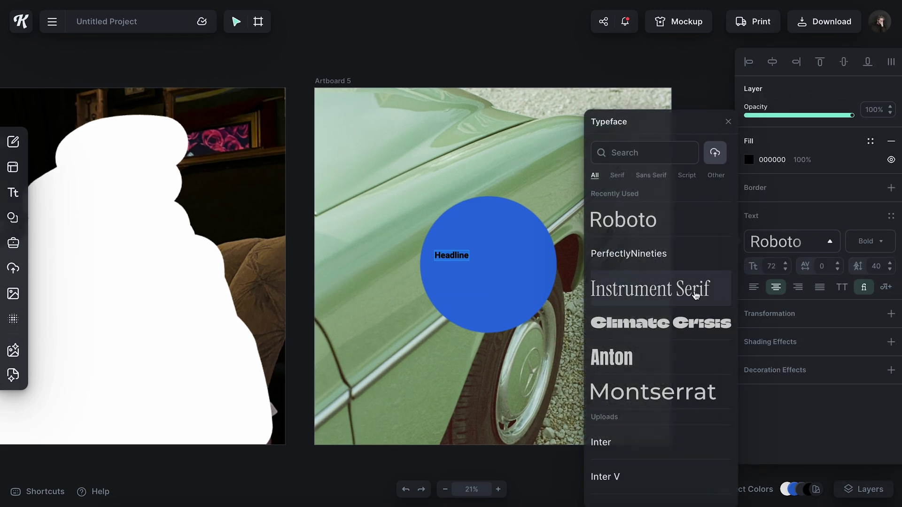
left_click(696, 295)
left_click(748, 160)
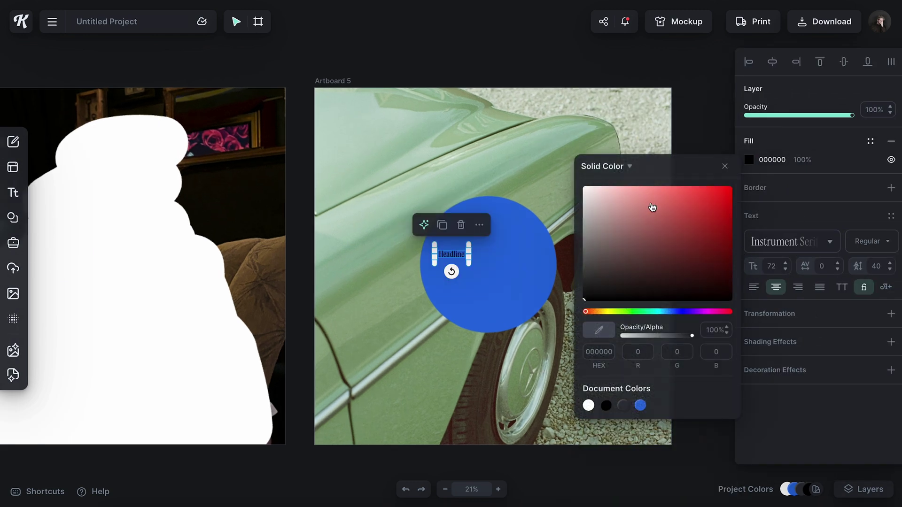
left_click_drag(653, 207, 574, 139)
left_click(723, 166)
Step: Apply the Circle transformation to the headline and replace its wording with "BACK TO THE CLASSICS"
left_click(781, 309)
left_click(840, 353)
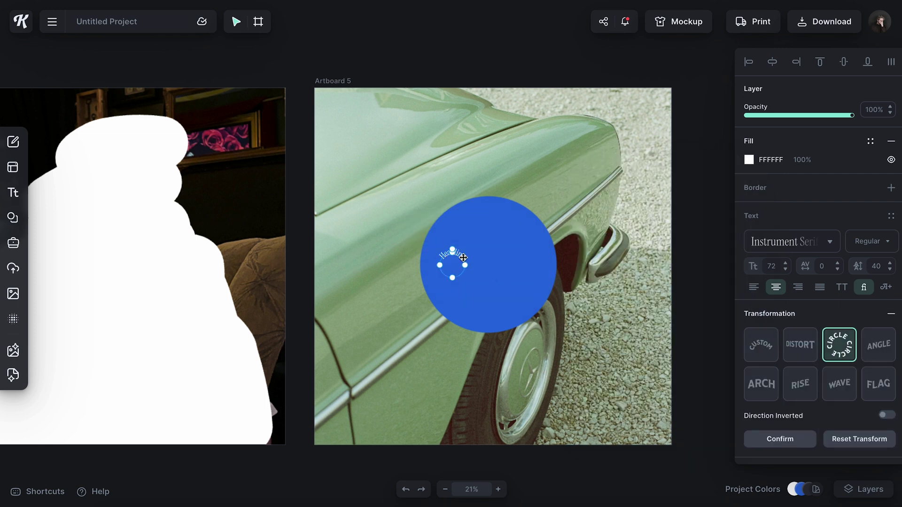
left_click(461, 257)
scroll(457, 255, "up", 5)
double_click(457, 254)
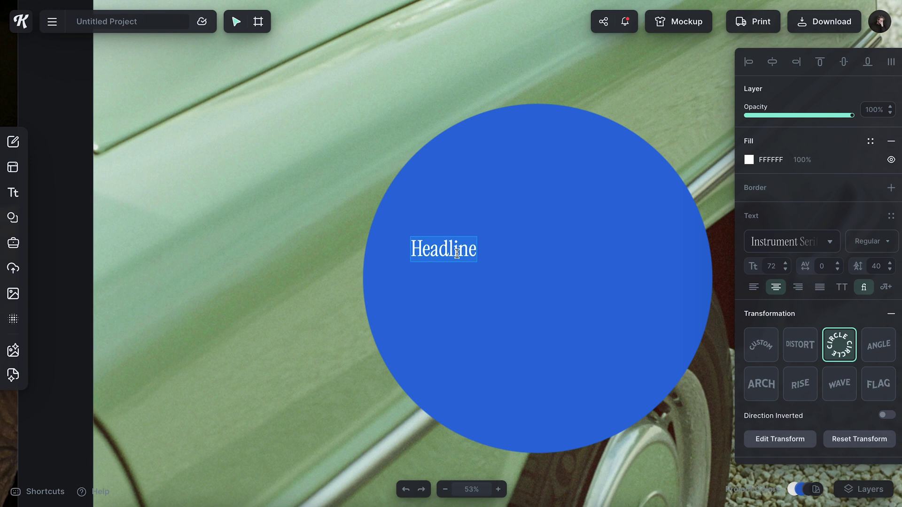
type("BACK TO T")
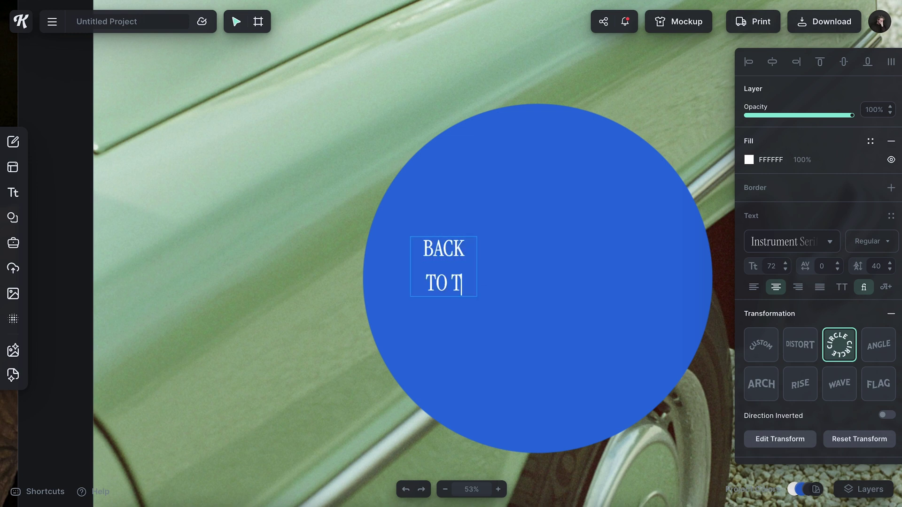
type("HE CLASSICS")
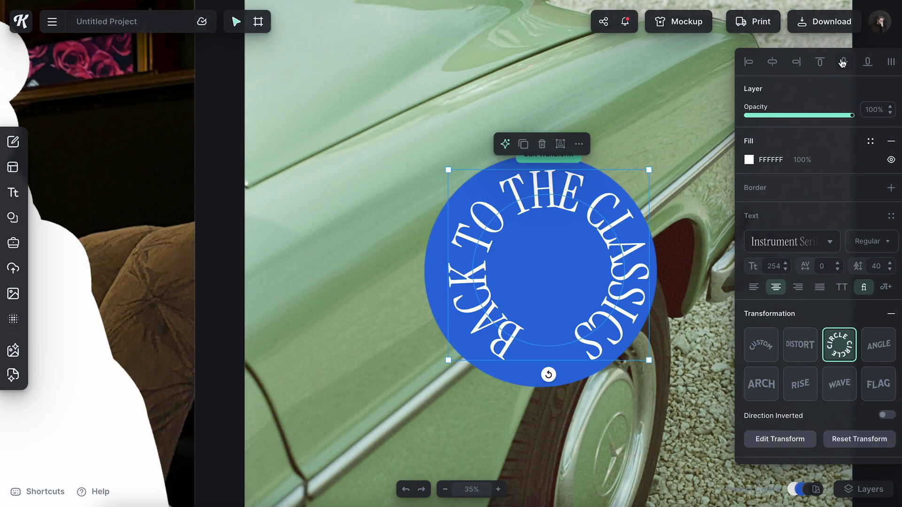
Step: Align the circular text to the vertical centre of Artboard 5
left_click(844, 62)
scroll(503, 334, "down", 5)
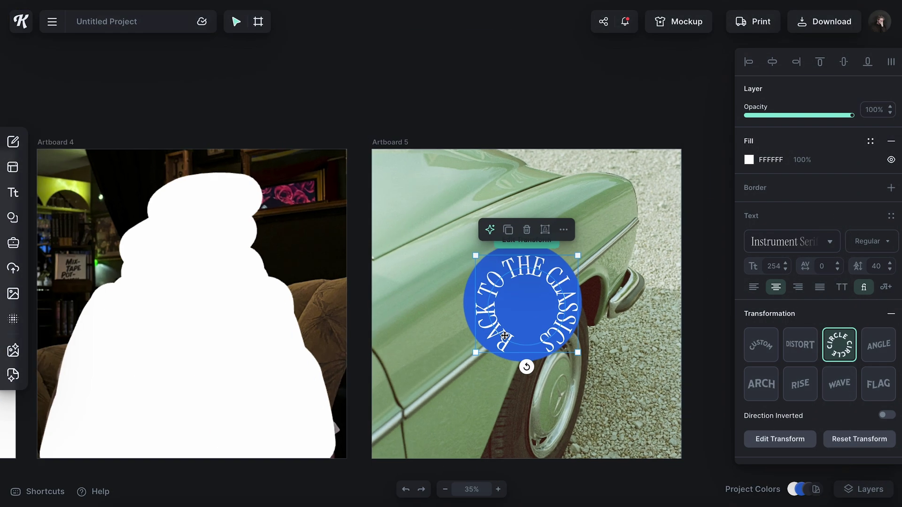
scroll(555, 326, "down", 1)
scroll(555, 325, "right", 1)
Step: Nudge the car photo so its round blue hole sits evenly around the circular text
left_click(584, 323)
scroll(628, 360, "down", 5)
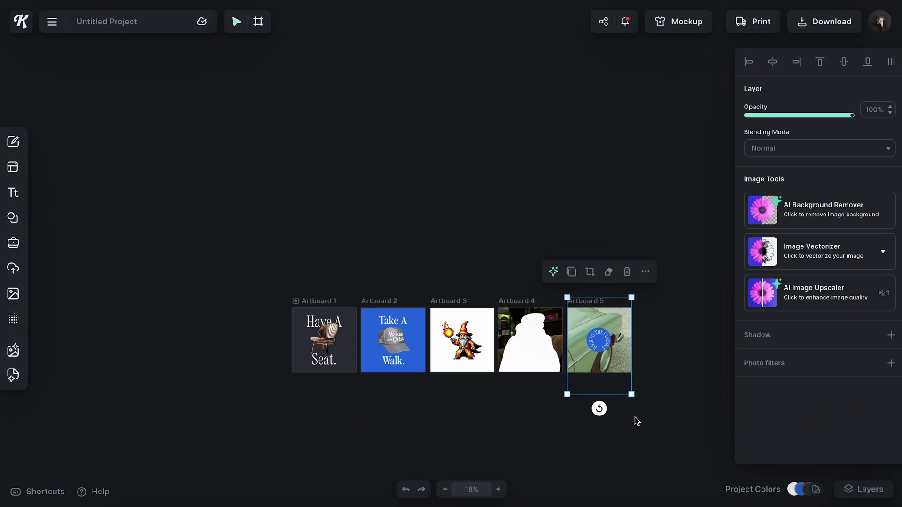
scroll(623, 338, "up", 5)
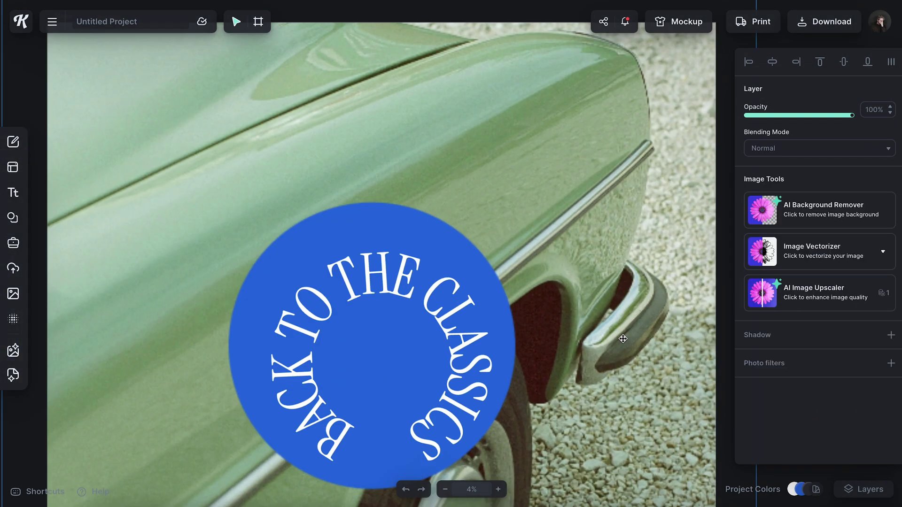
scroll(622, 340, "down", 1)
left_click_drag(619, 342, 626, 355)
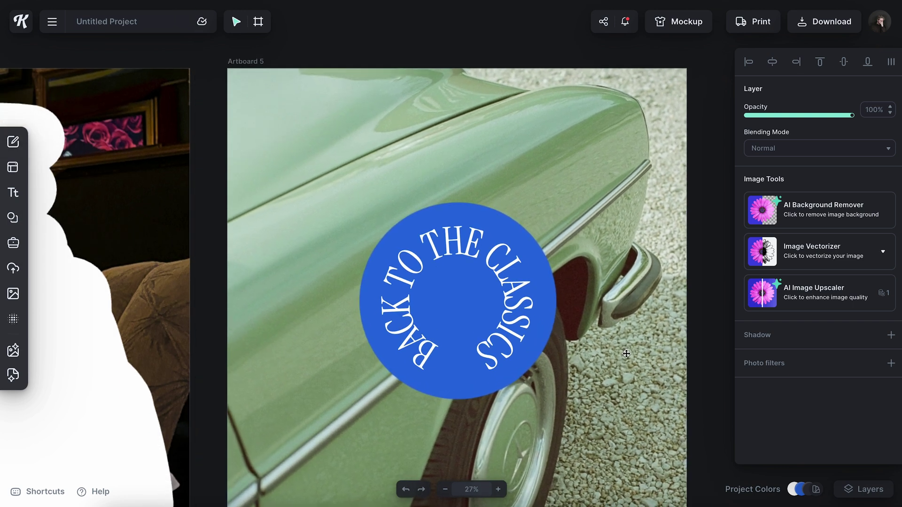
Step: Enlarge the circular text to size 294 and increase its letter spacing until the words form a full ring
left_click(543, 346)
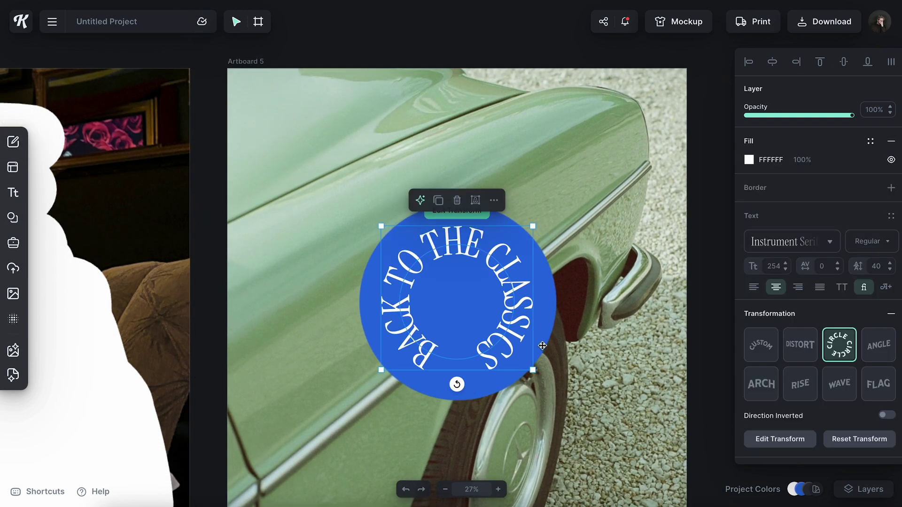
left_click_drag(535, 371, 545, 383)
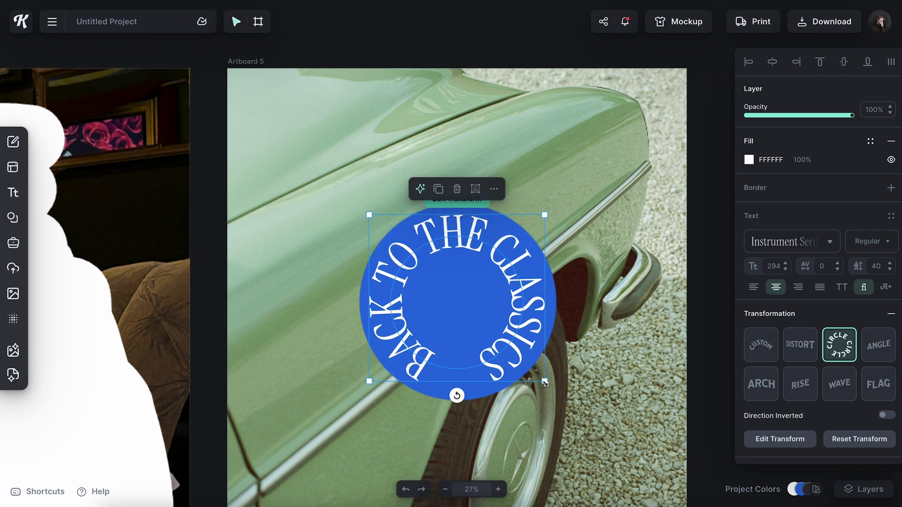
left_click(838, 264)
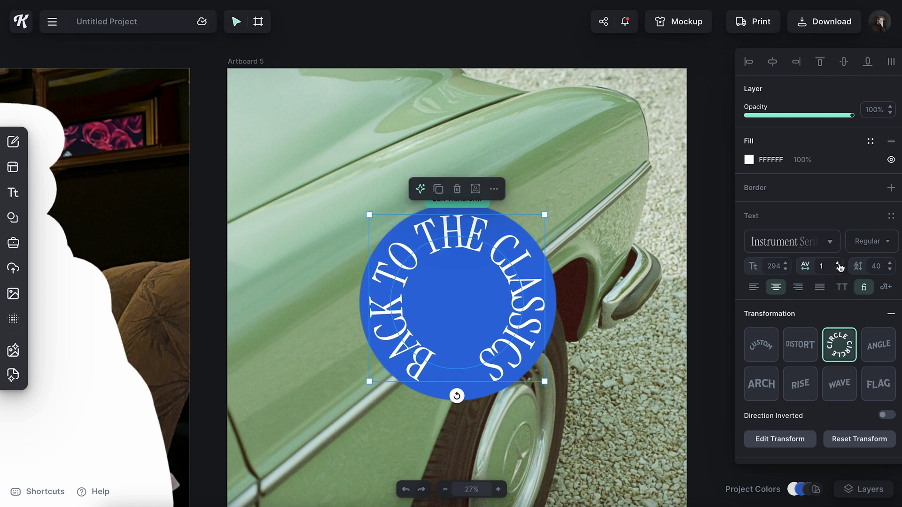
left_click(838, 264)
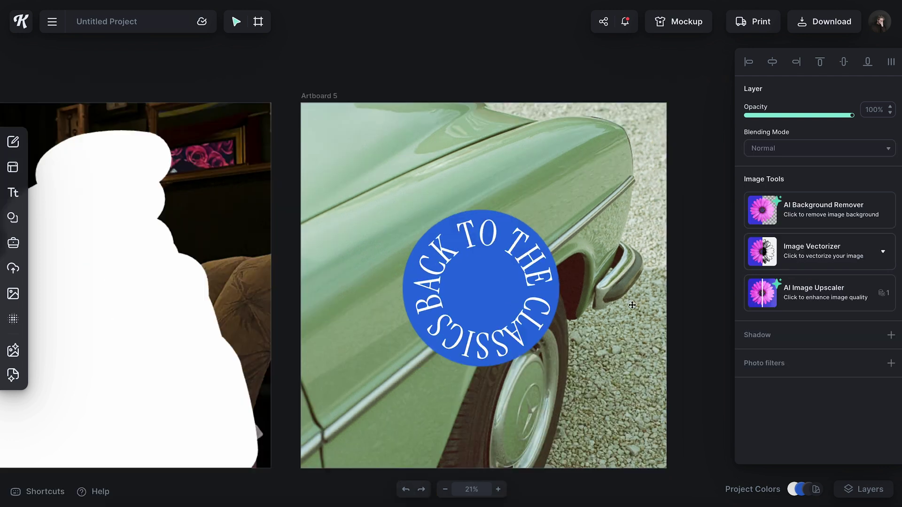
left_click(692, 252)
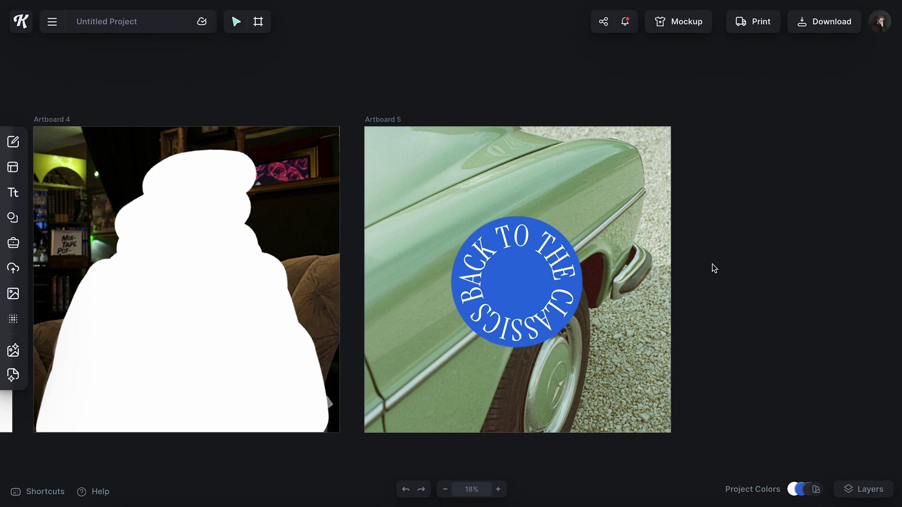
Step: Erase four more round holes at eraser size 200 around the text ring in the car photo and finish erasing
double_click(652, 218)
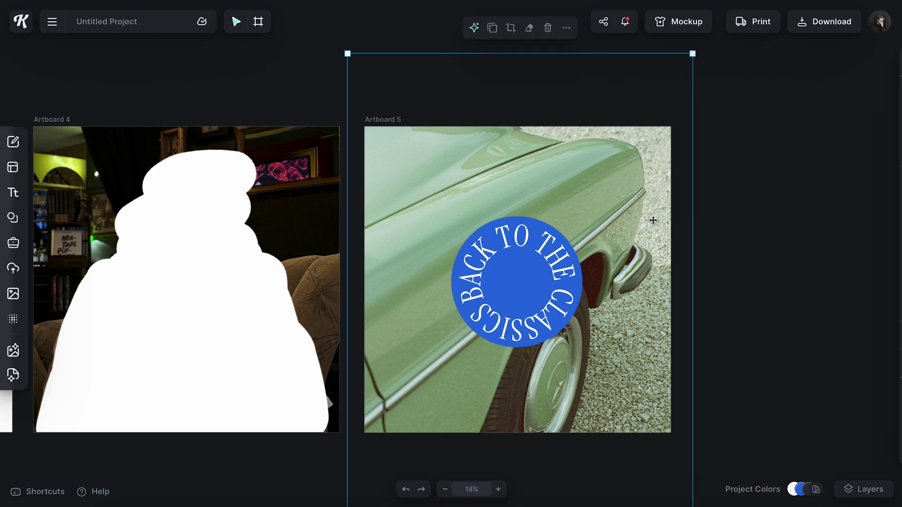
left_click(620, 173)
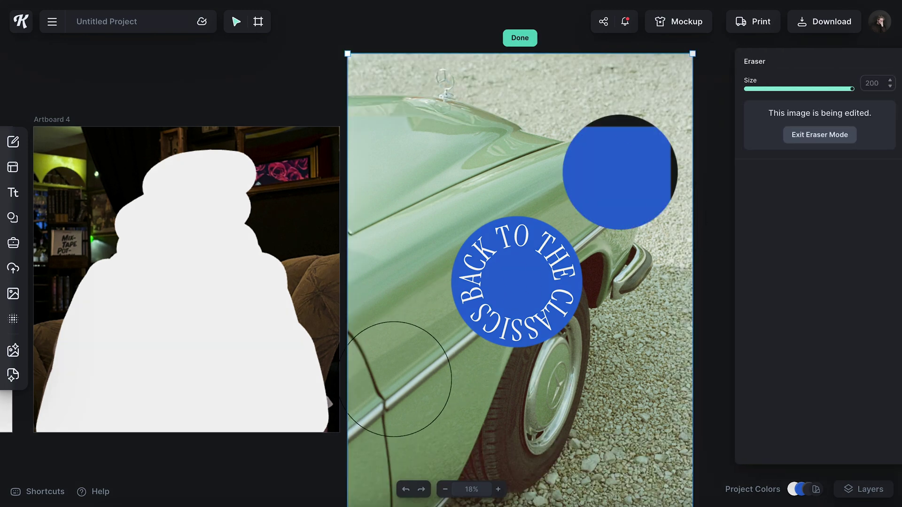
left_click(394, 379)
left_click(406, 195)
left_click(674, 368)
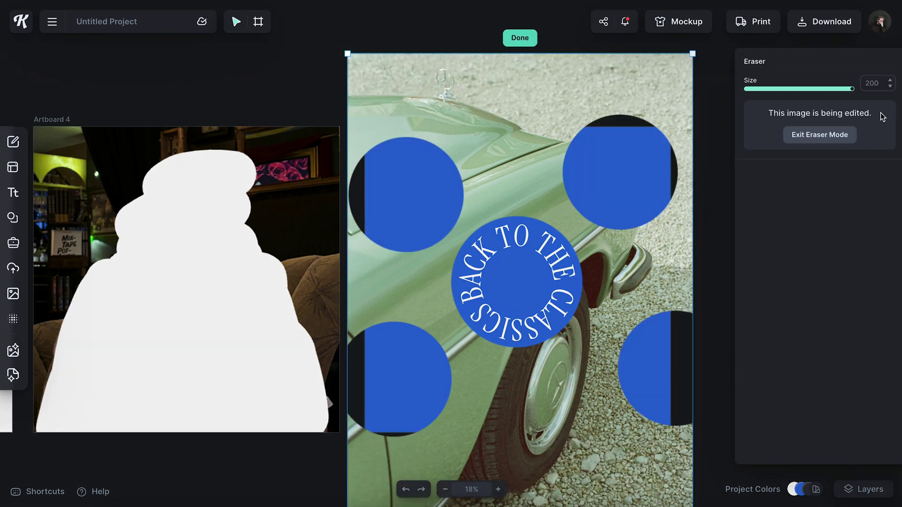
left_click(821, 140)
left_click(708, 232)
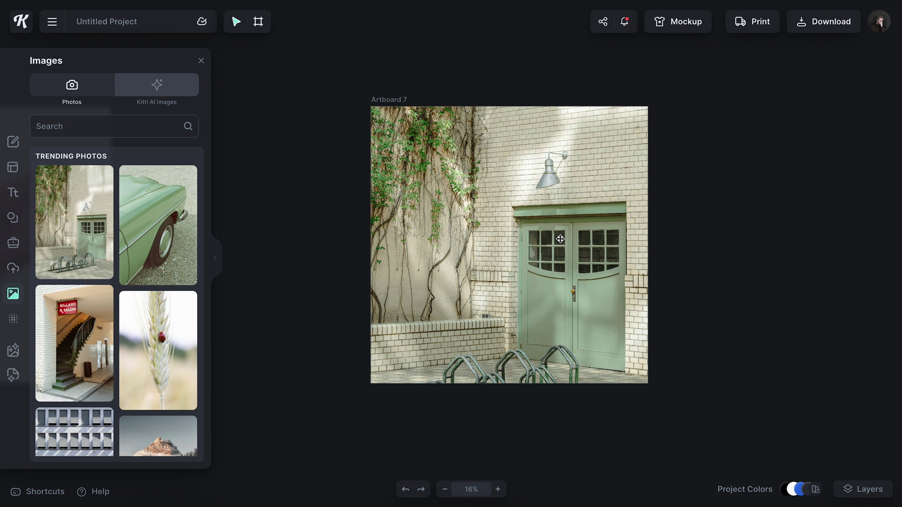
Step: Erase a wavy stroke and a rectangular frame around it from the Artboard 7 building photo at eraser size 25, widening the frame inwards
double_click(560, 239)
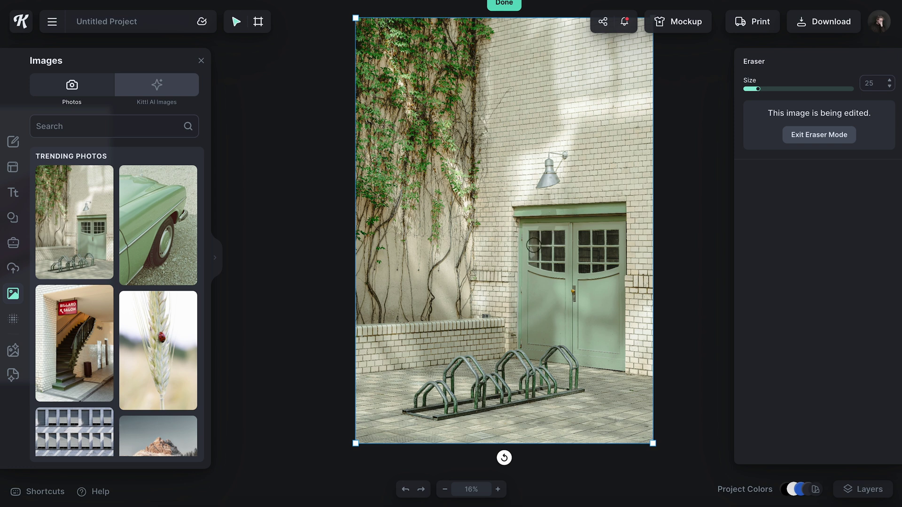
mouse_move(414, 275)
left_mouse_down()
mouse_move(483, 273)
mouse_move(503, 256)
mouse_move(552, 246)
mouse_move(572, 262)
left_mouse_up()
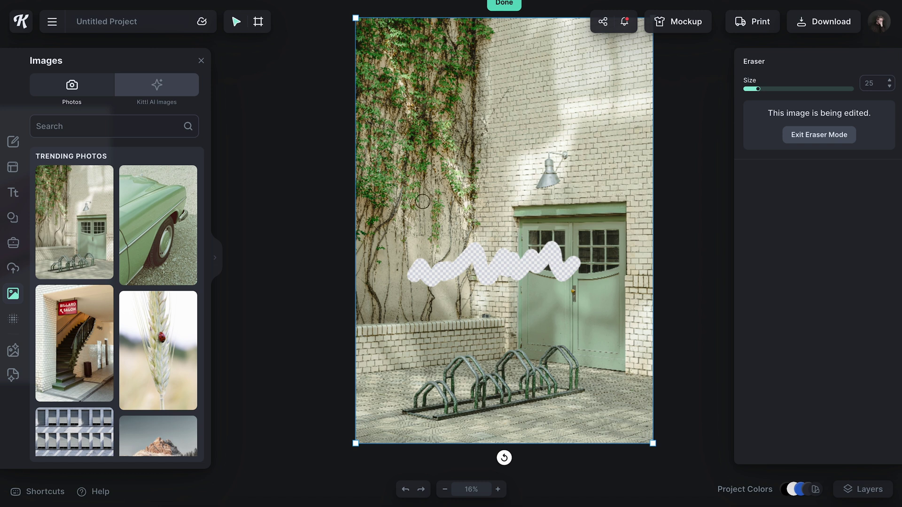
mouse_move(419, 201)
left_mouse_down()
mouse_move(605, 209)
mouse_move(488, 178)
mouse_move(488, 140)
mouse_move(434, 102)
mouse_move(420, 329)
mouse_move(362, 200)
mouse_move(531, 195)
mouse_move(343, 143)
mouse_move(419, 305)
mouse_move(376, 263)
mouse_move(622, 196)
mouse_move(623, 363)
mouse_move(410, 364)
mouse_move(413, 184)
mouse_move(414, 209)
left_mouse_up()
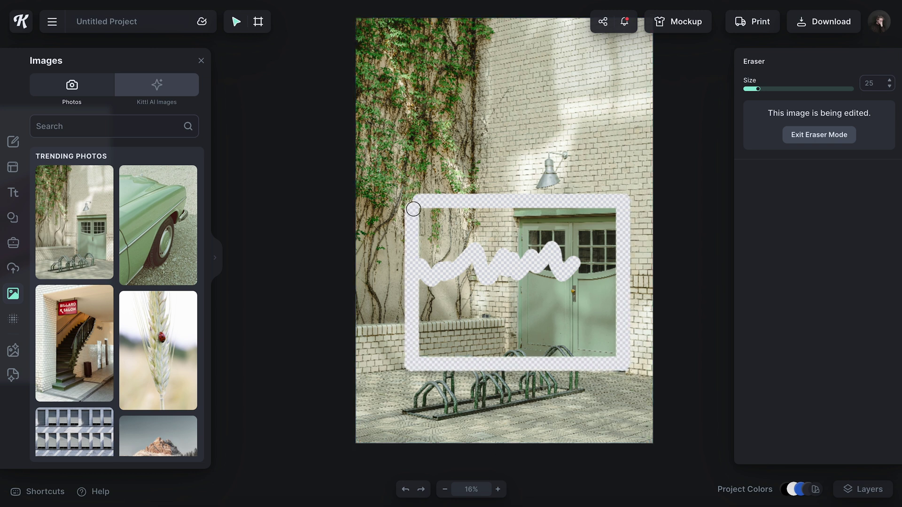
mouse_move(421, 207)
left_mouse_down()
mouse_move(612, 209)
mouse_move(614, 348)
mouse_move(428, 351)
mouse_move(421, 277)
left_mouse_up()
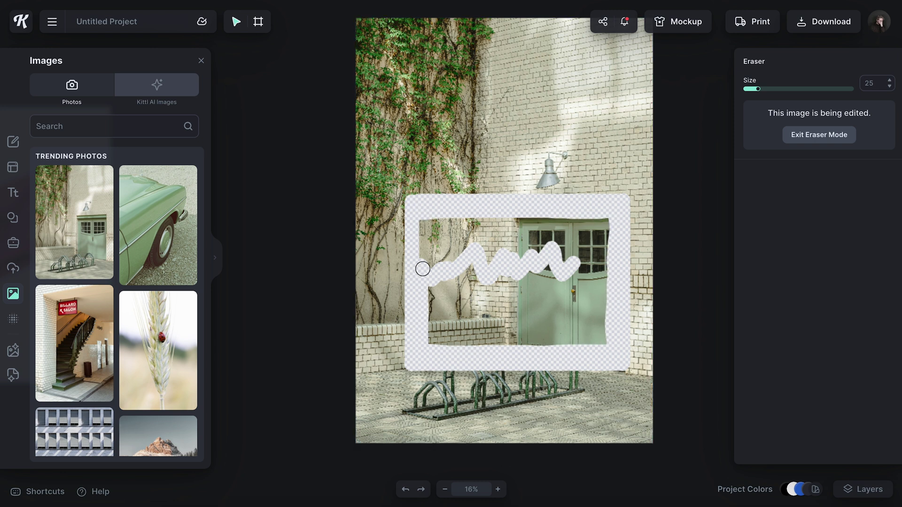